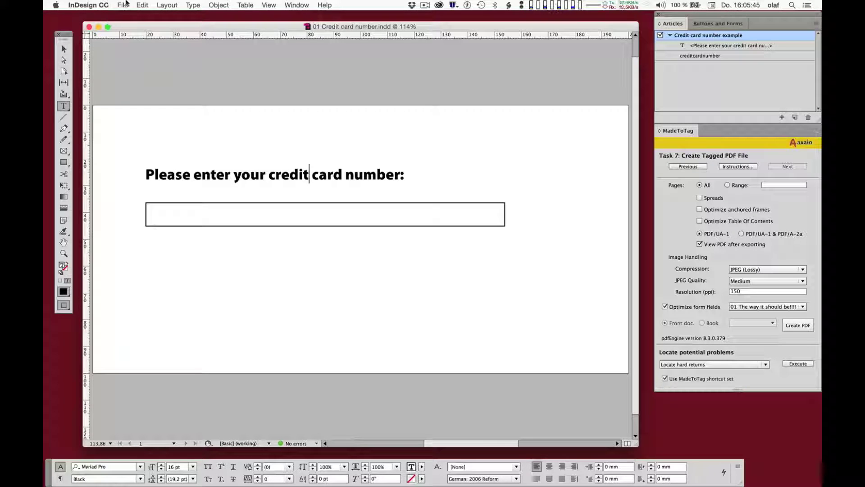
# Select the input box frame and show its 'creditcardnumber' text field settings in Buttons and Forms
pyautogui.click(207, 68)
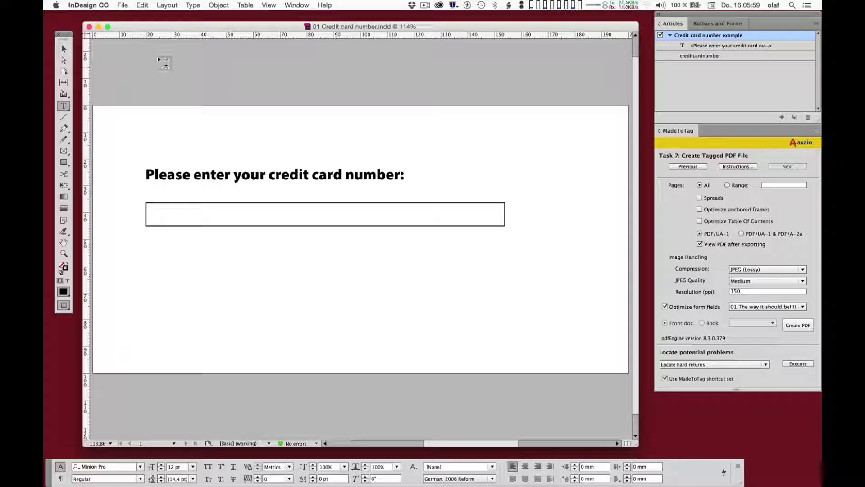
pyautogui.click(63, 48)
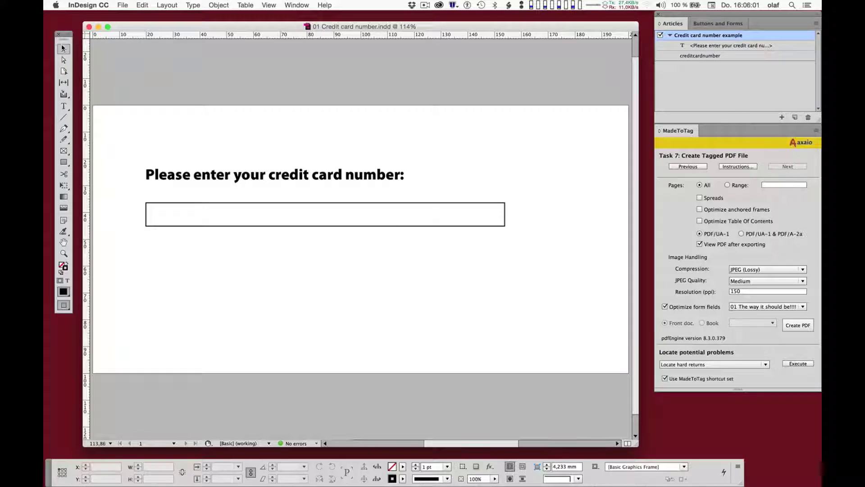
pyautogui.click(281, 171)
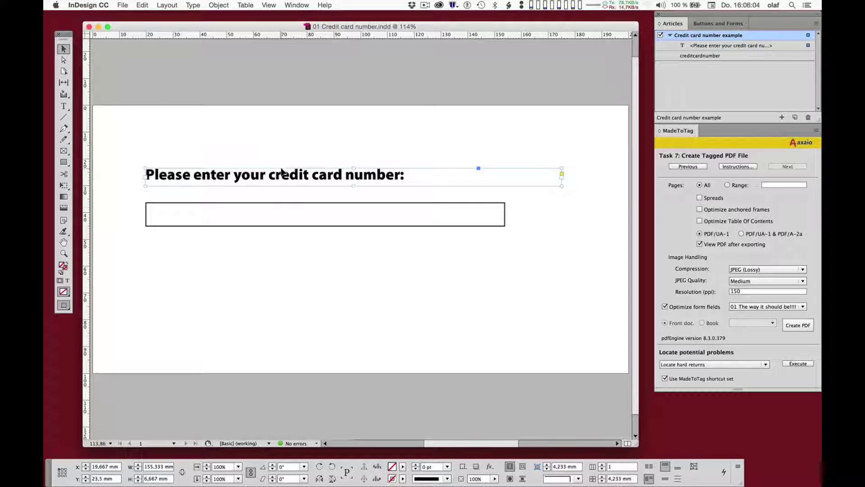
pyautogui.click(296, 206)
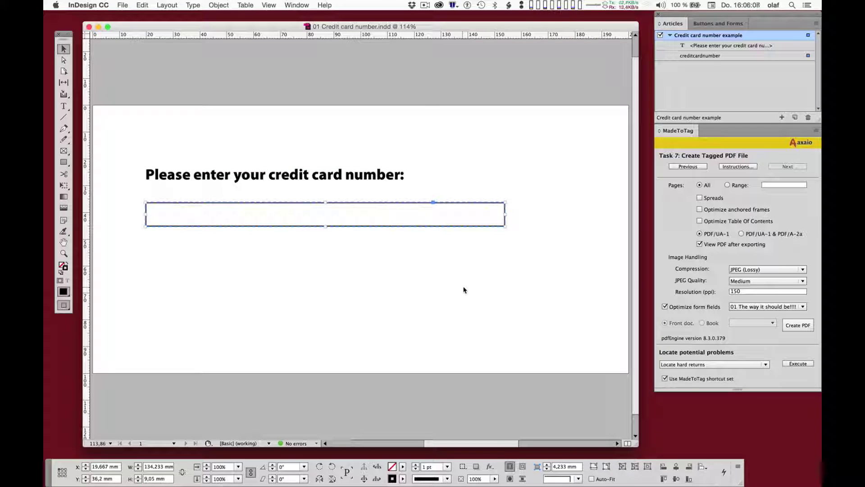
pyautogui.click(719, 25)
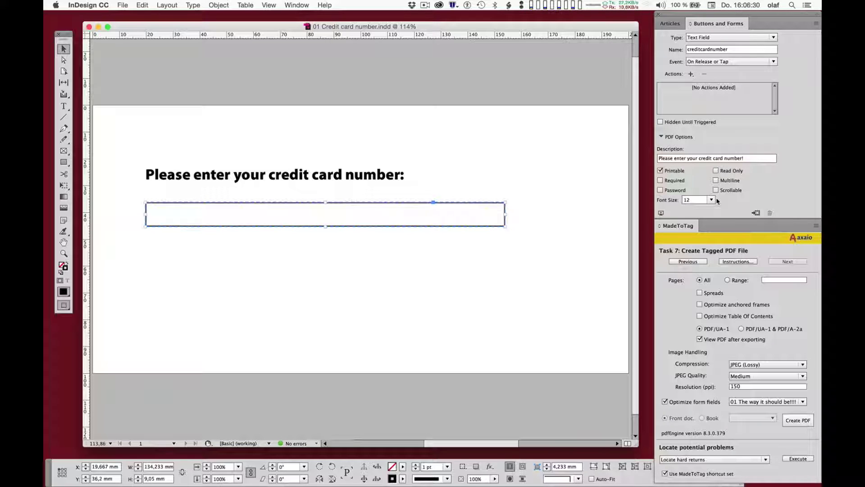
# Export the page as a tagged Adobe PDF (Interactive) with View After Exporting kept on
pyautogui.press('super+e')
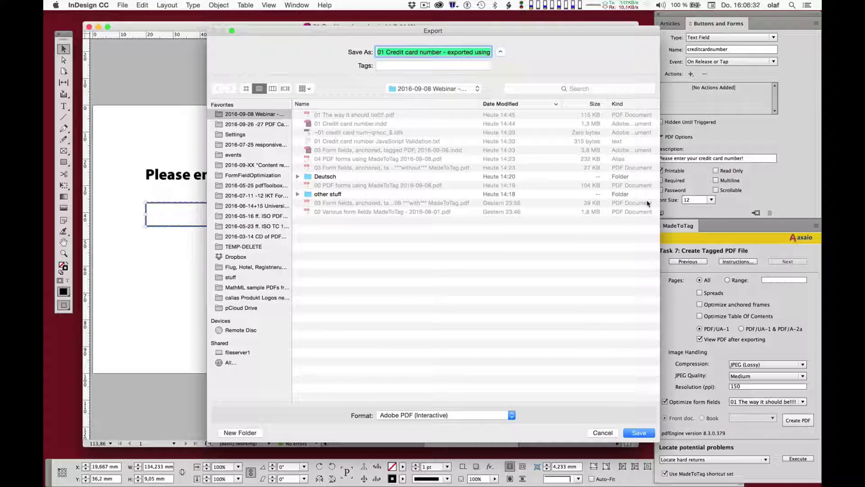
pyautogui.press('Right')
pyautogui.click(377, 52)
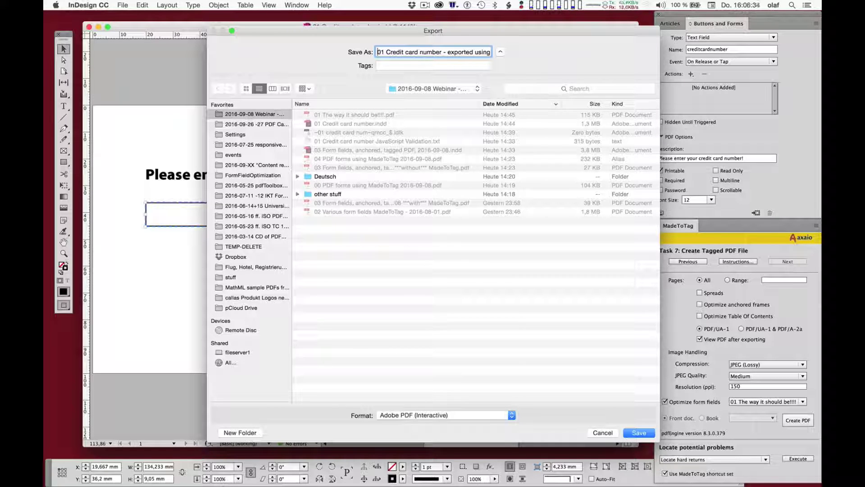
pyautogui.press('Return')
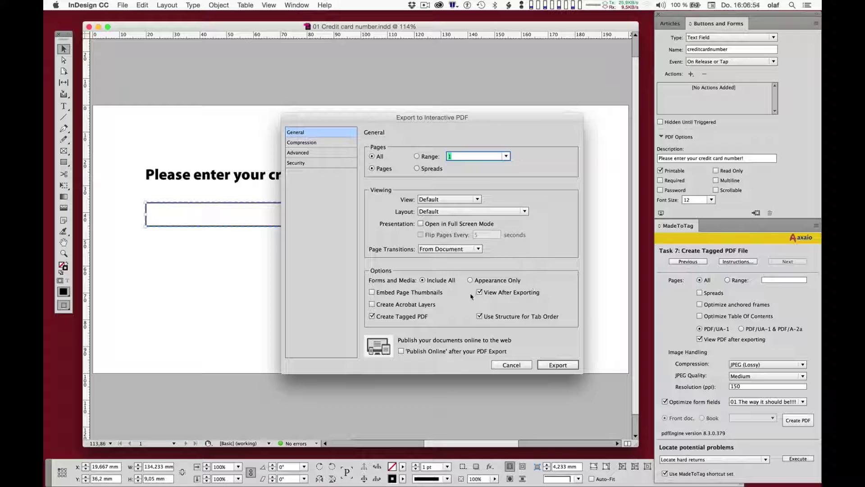
pyautogui.click(527, 293)
pyautogui.click(526, 294)
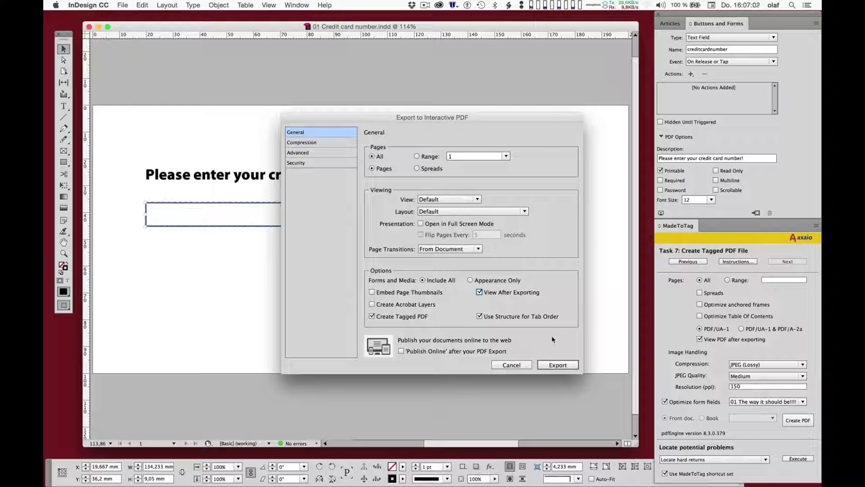
pyautogui.click(557, 364)
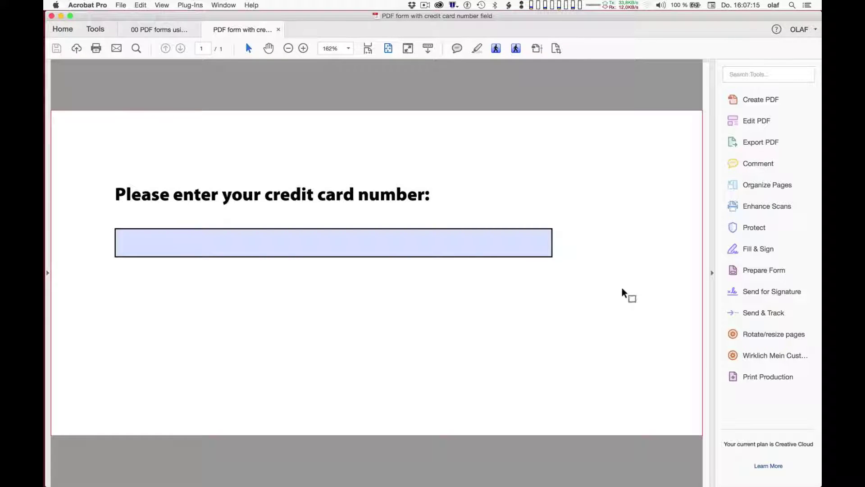
pyautogui.click(136, 237)
pyautogui.write('1234-')
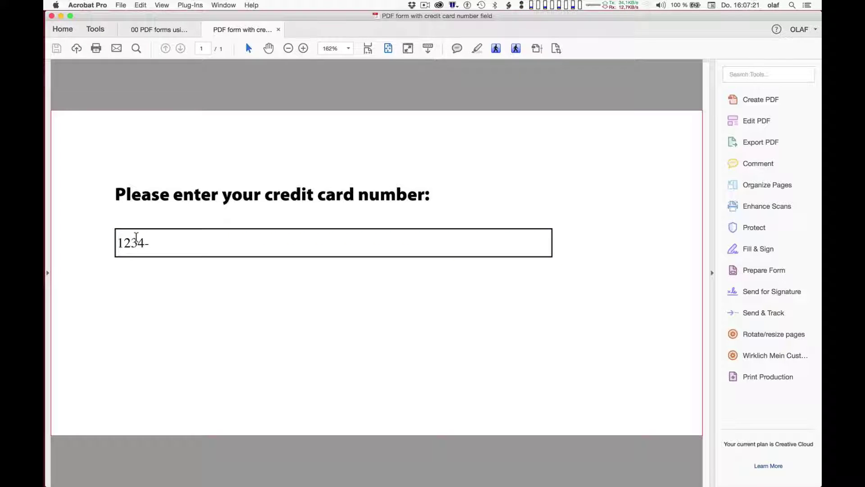
pyautogui.press('super+a')
pyautogui.press('super+c')
pyautogui.press('Right')
pyautogui.press('super+v')
pyautogui.press('super+v')
pyautogui.write('1234')
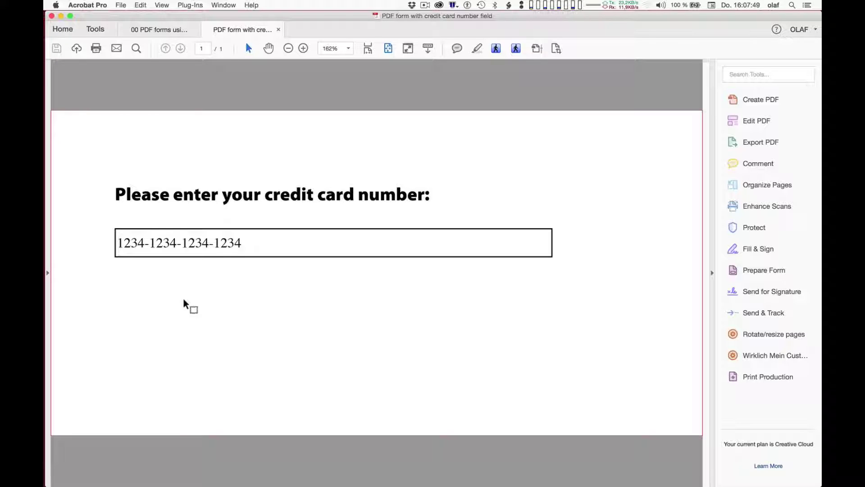
# Test that the field accepts letters with ABCD, then restore the last group to 1234
pyautogui.press('BackSpace')
pyautogui.press('BackSpace')
pyautogui.press('BackSpace')
pyautogui.press('BackSpace')
pyautogui.write('ABCD')
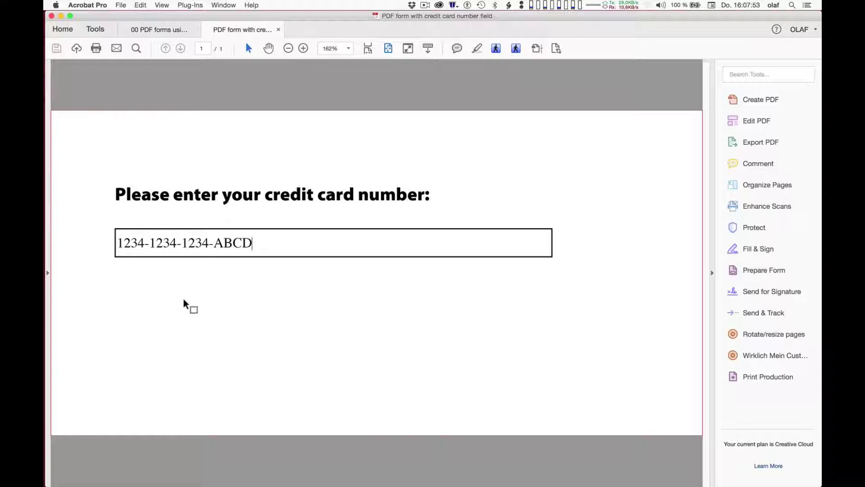
pyautogui.press('BackSpace')
pyautogui.press('BackSpace')
pyautogui.press('BackSpace')
pyautogui.press('BackSpace')
pyautogui.write('1234')
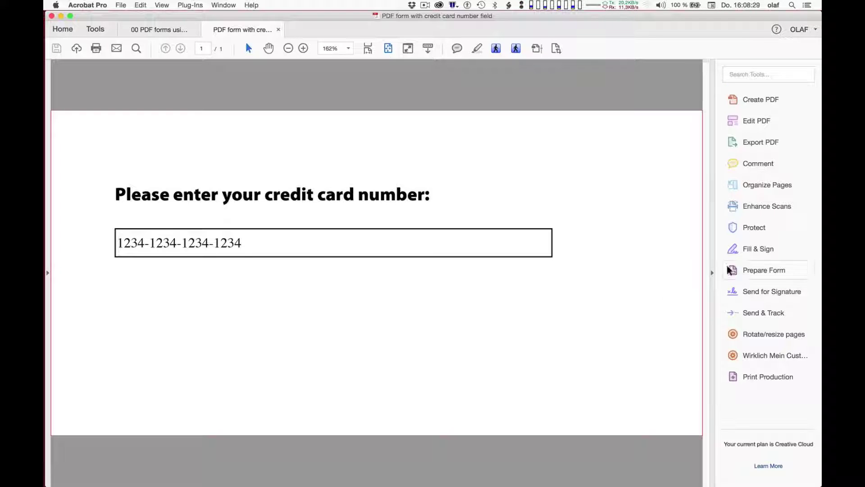
# In Prepare Form, bring up the creditcardnumber field's properties window
pyautogui.click(755, 271)
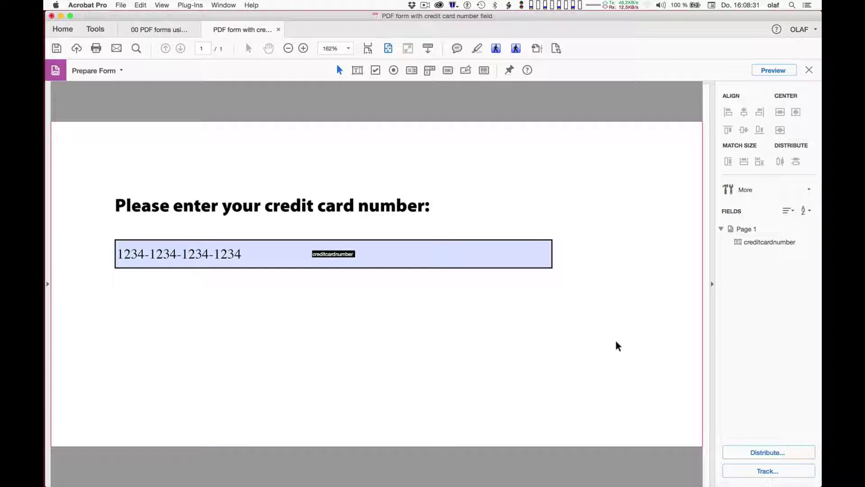
pyautogui.click(337, 256)
pyautogui.doubleClick(338, 256)
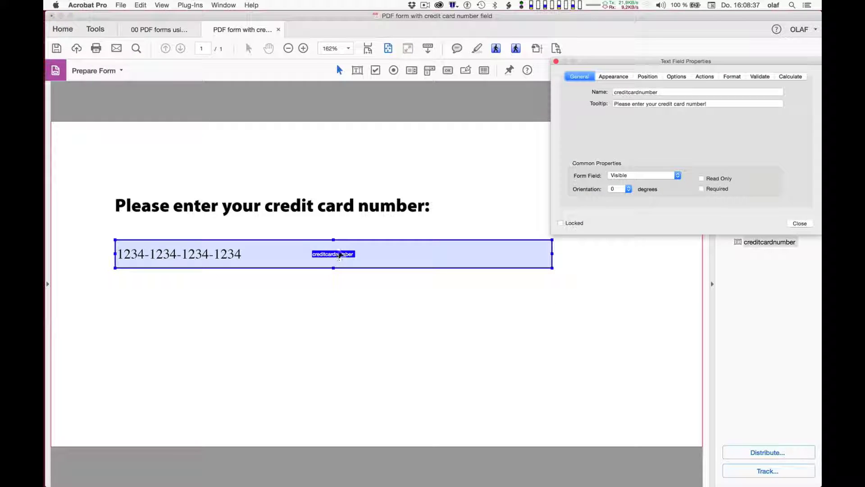
pyautogui.moveTo(613, 63); pyautogui.dragTo(478, 106)
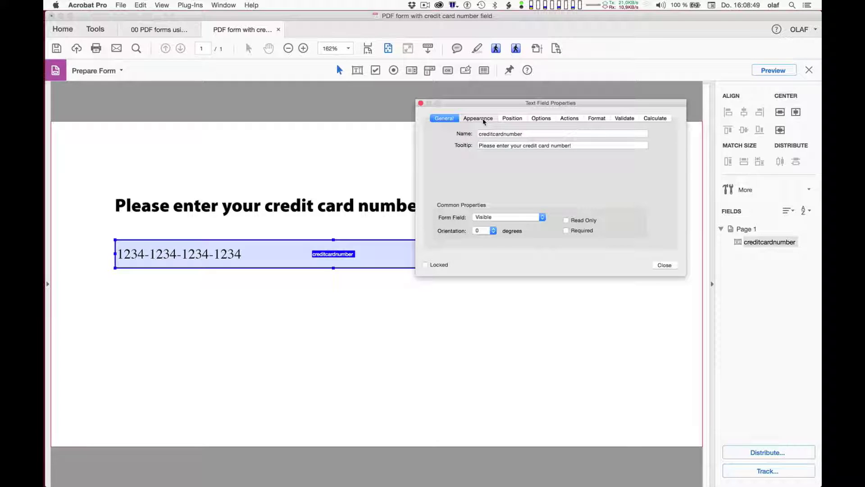
# Give the field a transparent border and 18 pt OCR A Std font
pyautogui.click(484, 120)
pyautogui.click(485, 145)
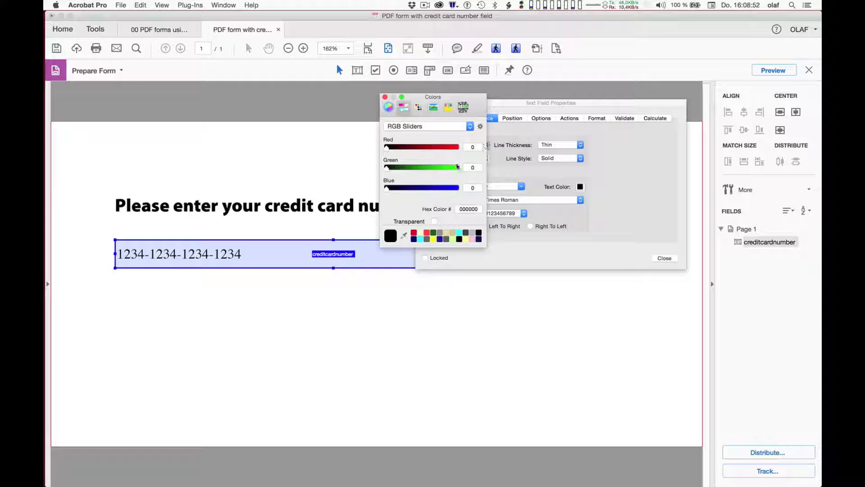
pyautogui.click(434, 222)
pyautogui.click(384, 98)
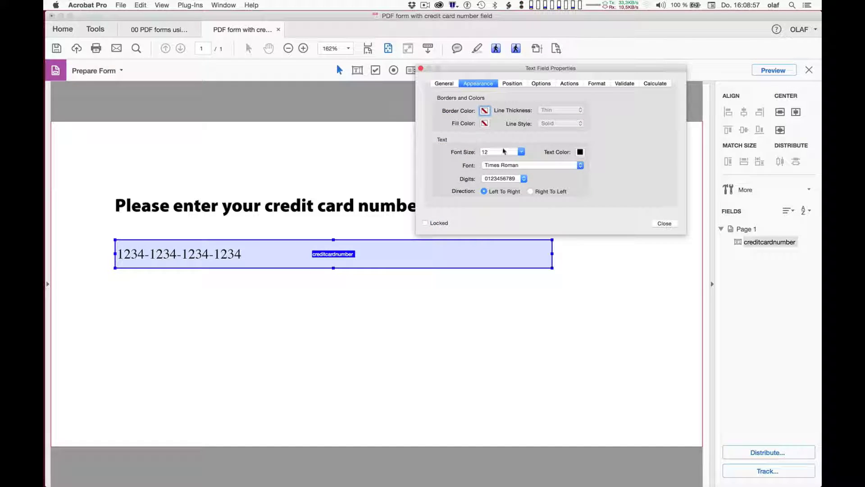
pyautogui.doubleClick(490, 150)
pyautogui.write('18')
pyautogui.press('Tab')
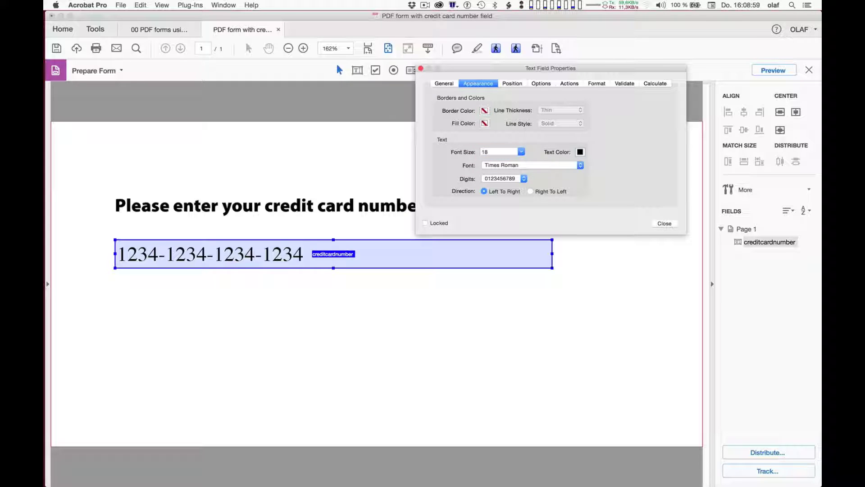
pyautogui.click(498, 165)
pyautogui.write('o')
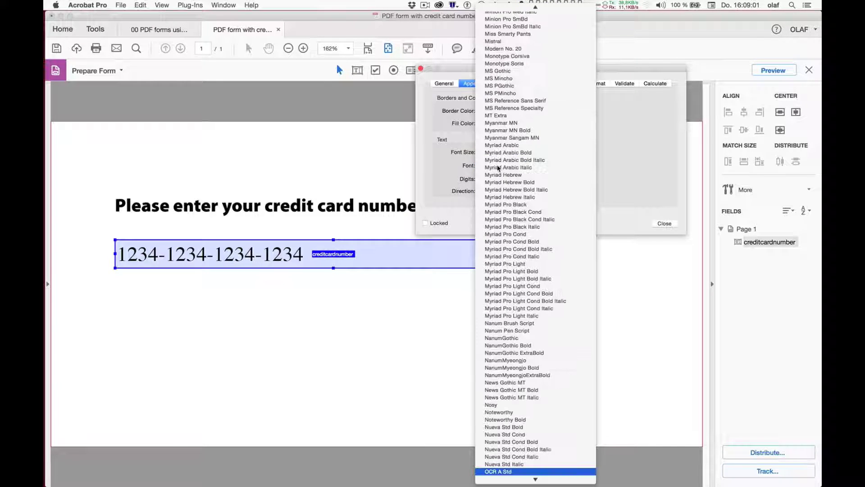
pyautogui.press('Return')
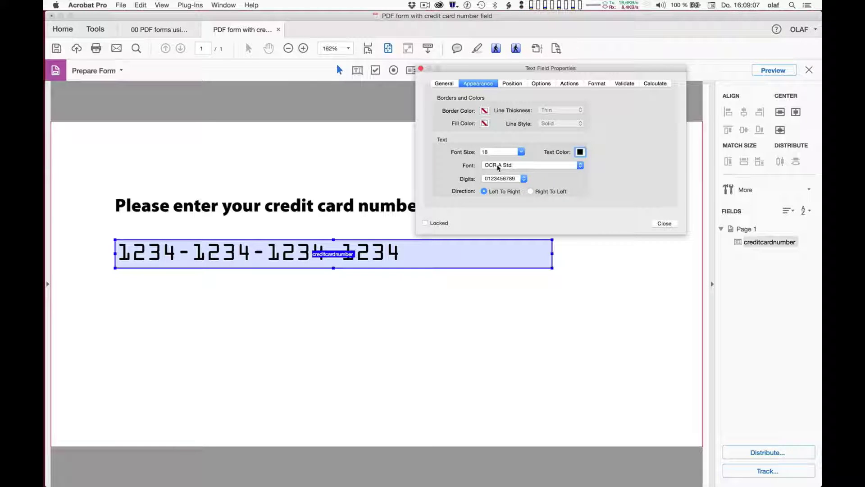
# Turn off spell checking and make the field a comb of 16 characters
pyautogui.click(515, 84)
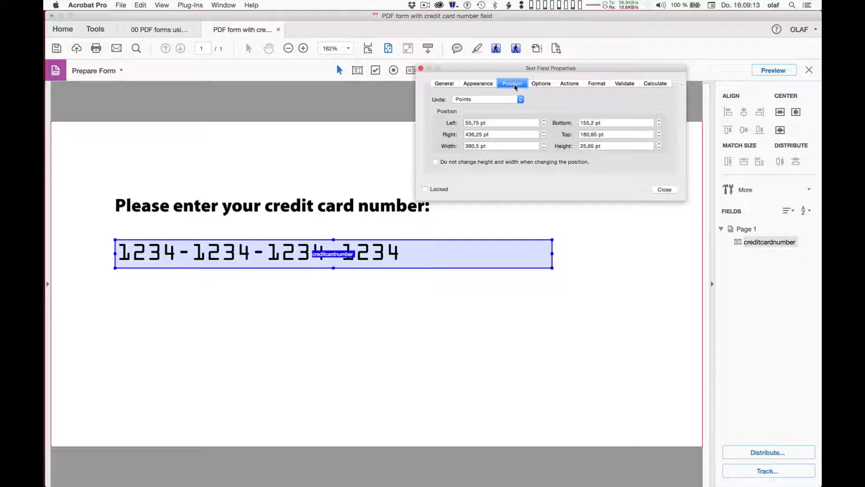
pyautogui.click(541, 84)
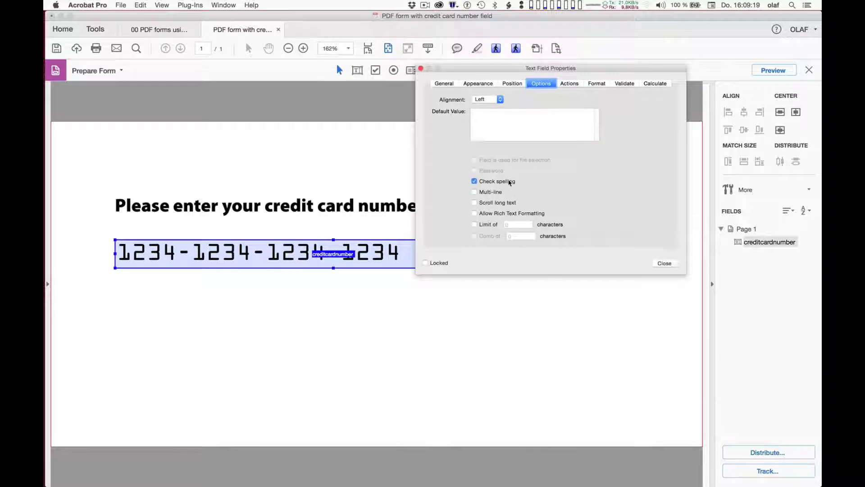
pyautogui.click(507, 182)
pyautogui.click(483, 196)
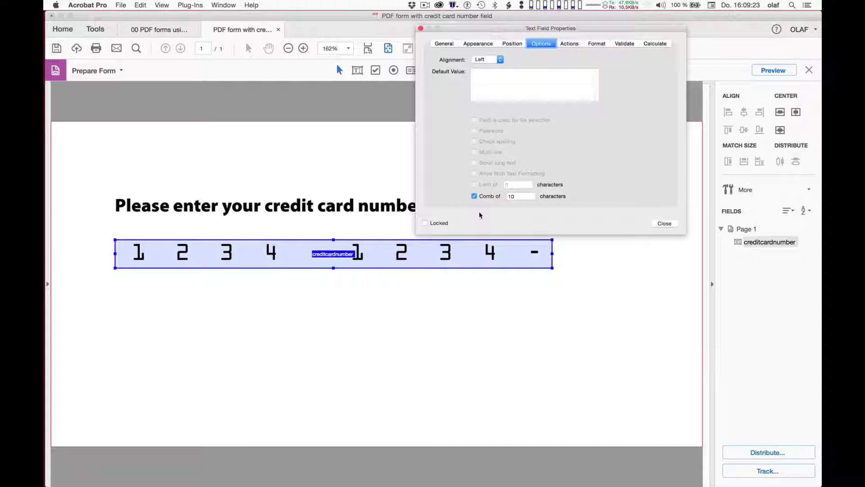
pyautogui.doubleClick(521, 196)
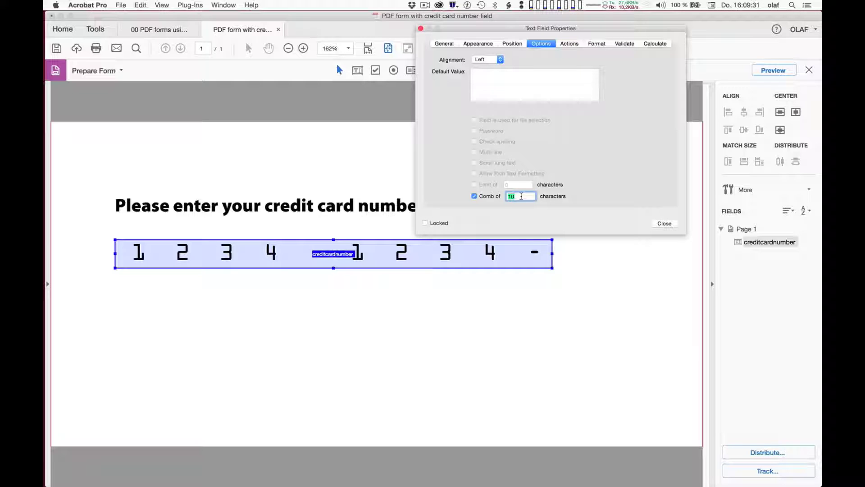
pyautogui.write('16')
pyautogui.press('Tab')
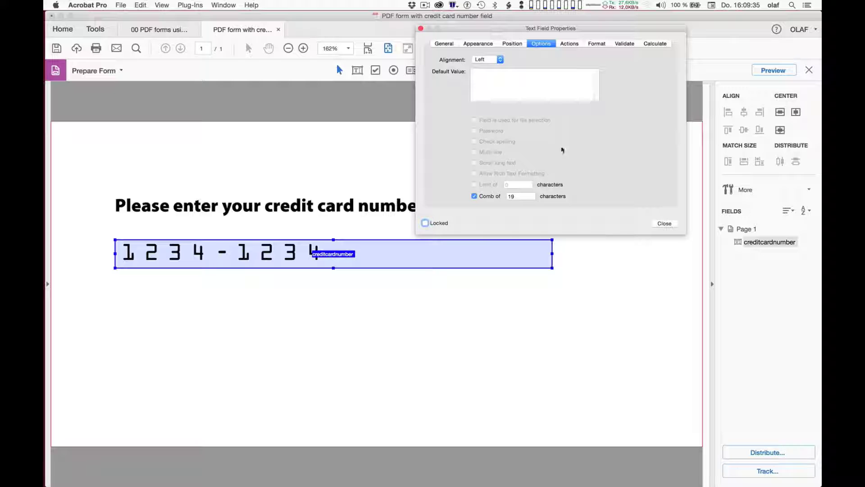
# Keep the field's format category set to None
pyautogui.click(571, 44)
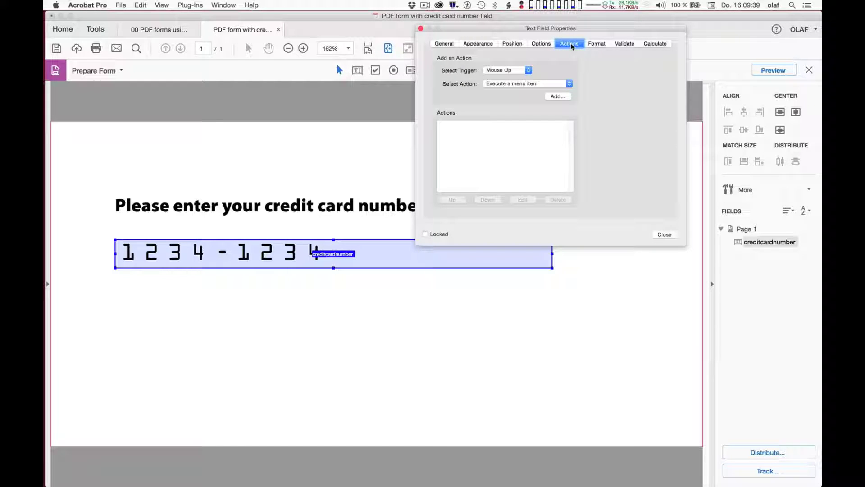
pyautogui.click(597, 44)
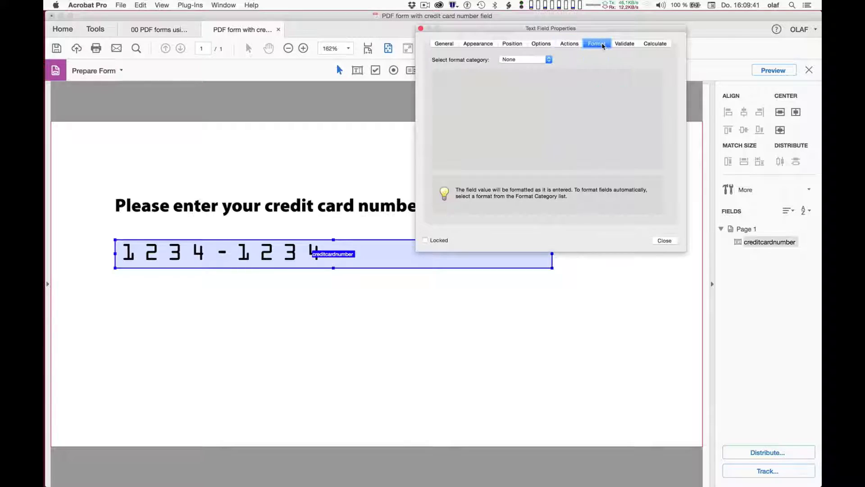
pyautogui.click(538, 61)
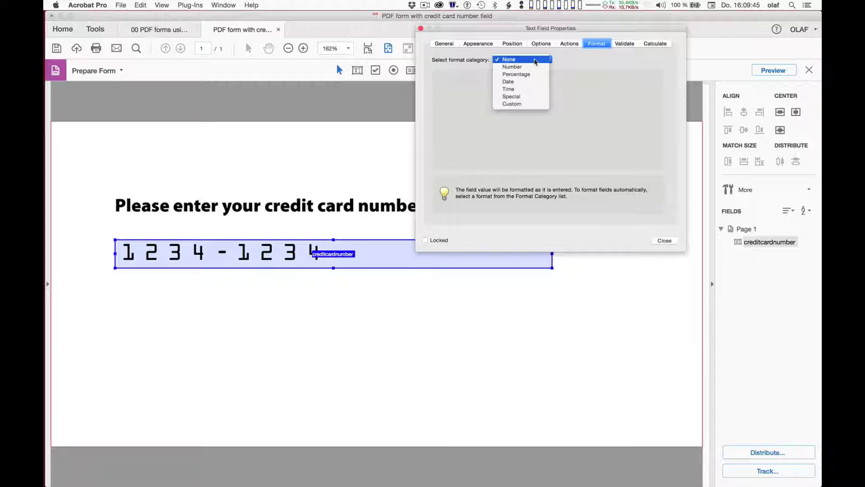
pyautogui.click(584, 68)
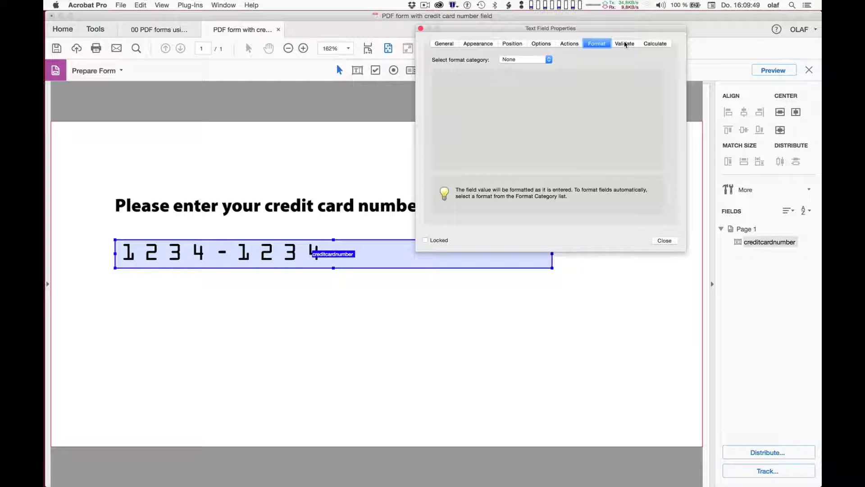
# Choose 'Run custom validation script' and open its JavaScript Editor
pyautogui.click(625, 44)
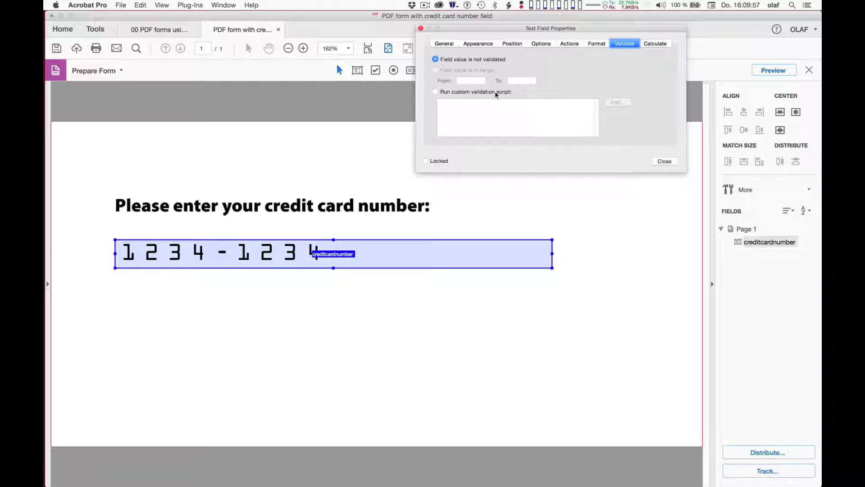
pyautogui.click(435, 91)
pyautogui.click(618, 103)
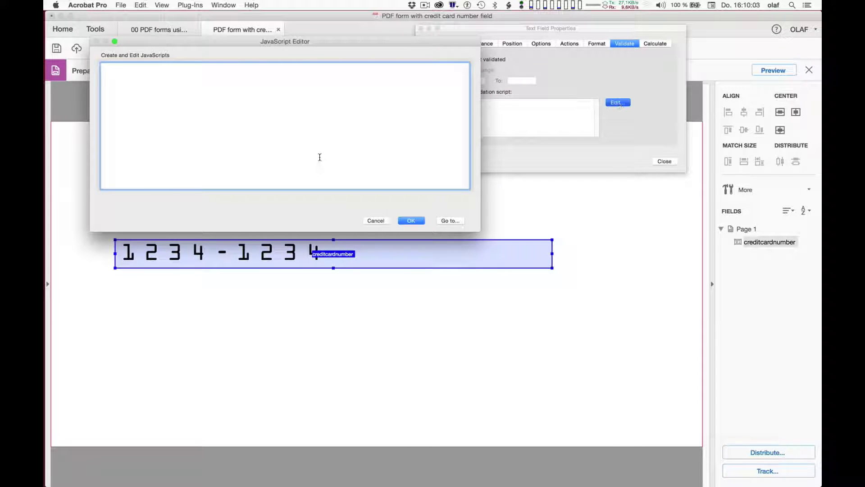
# Open '01 Credit card number JavaScript Validation.txt' from Finder in TextEdit
pyautogui.press('super+Tab')
pyautogui.press('super+Tab')
pyautogui.press('super+Tab')
pyautogui.press('super+Tab')
pyautogui.press('super+Tab')
pyautogui.press('super+Tab')
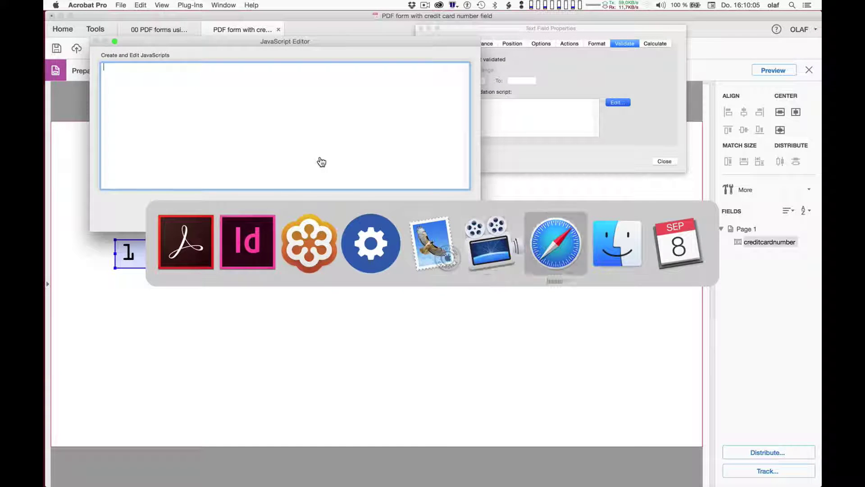
pyautogui.press('super+Tab')
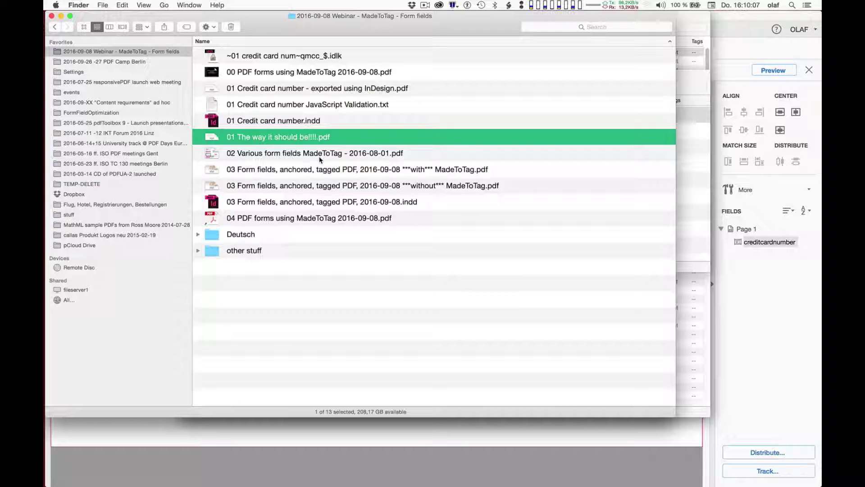
pyautogui.press('Up')
pyautogui.press('Up')
pyautogui.press('super+o')
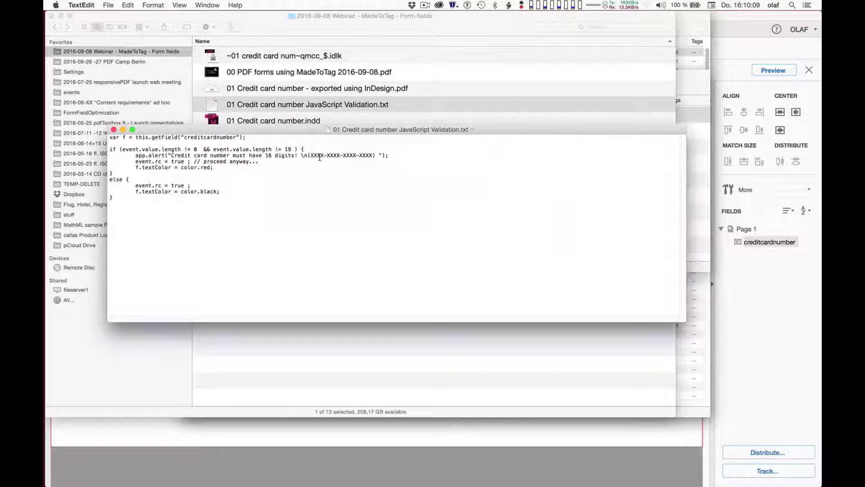
# Enlarge and widen the script view, inspect its curly quotes, close it, and send the file to TextWrangler
pyautogui.moveTo(284, 224); pyautogui.dragTo(44, 130)
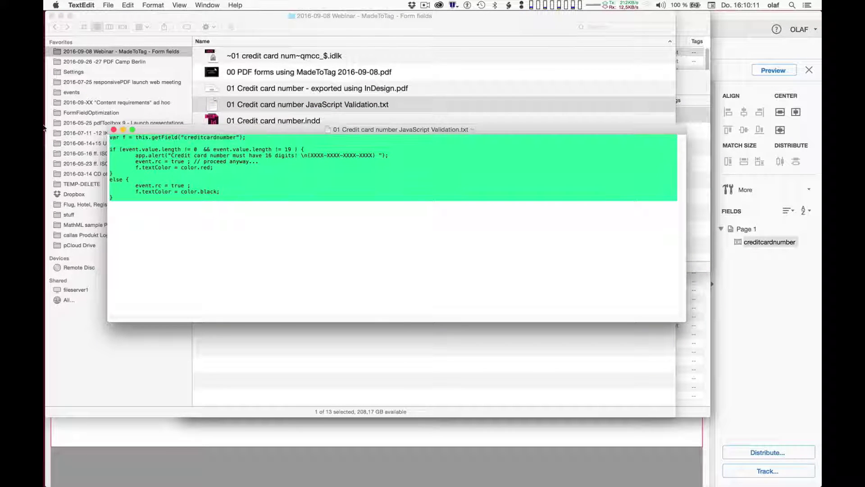
pyautogui.press('super+plus')
pyautogui.press('super+plus')
pyautogui.press('super+plus')
pyautogui.press('super+plus')
pyautogui.press('super+plus')
pyautogui.press('super+plus')
pyautogui.press('super+plus')
pyautogui.press('super+plus')
pyautogui.press('super+plus')
pyautogui.press('super+plus')
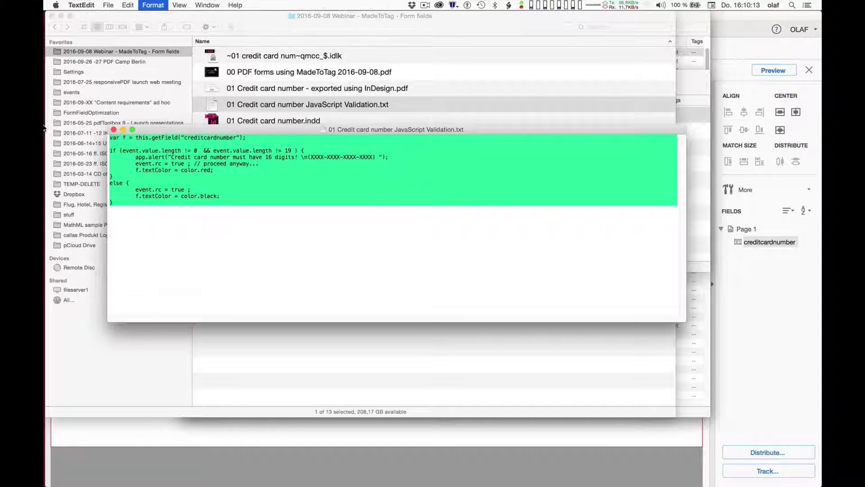
pyautogui.press('super+plus')
pyautogui.press('super+plus')
pyautogui.press('super+plus')
pyautogui.press('super+plus')
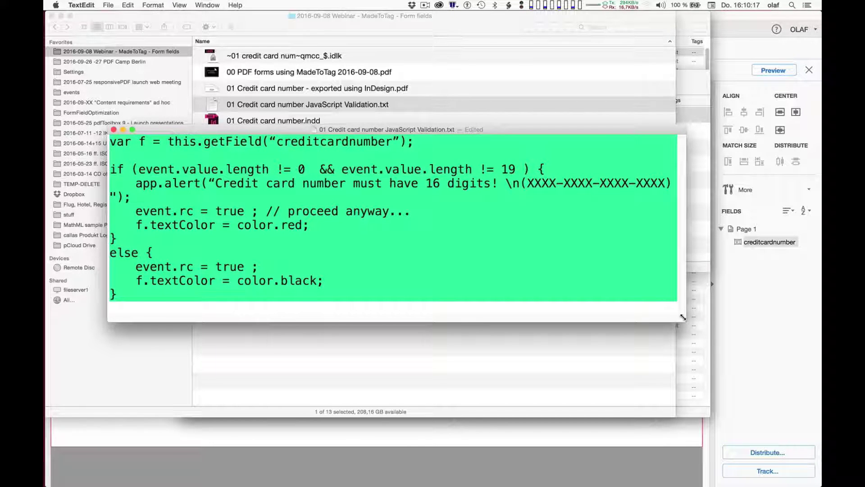
pyautogui.moveTo(683, 317); pyautogui.dragTo(714, 367)
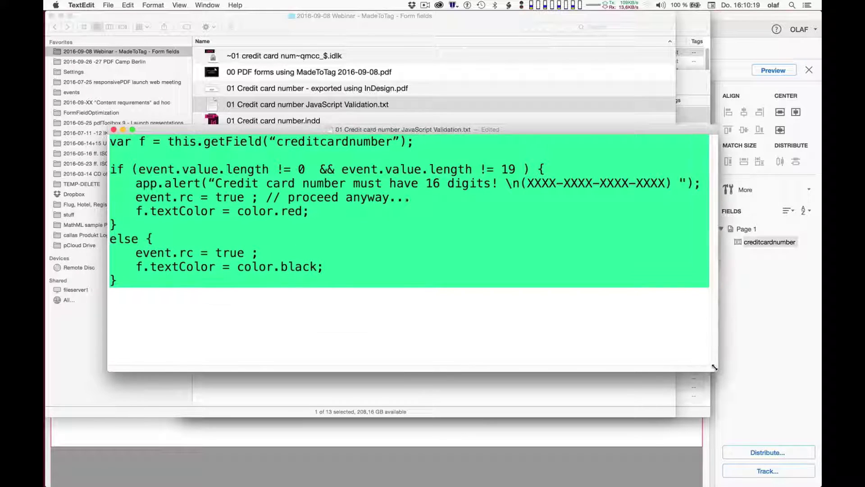
pyautogui.click(276, 143)
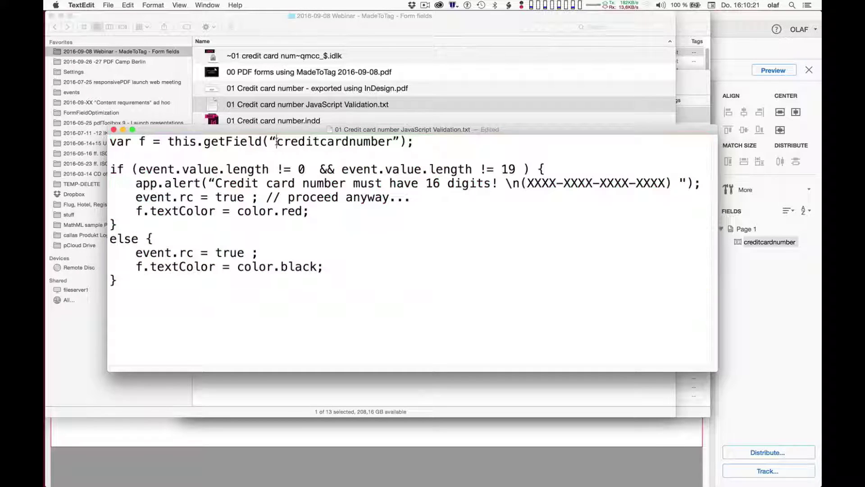
pyautogui.moveTo(277, 143); pyautogui.dragTo(270, 143)
pyautogui.click(290, 142)
pyautogui.press('super+w')
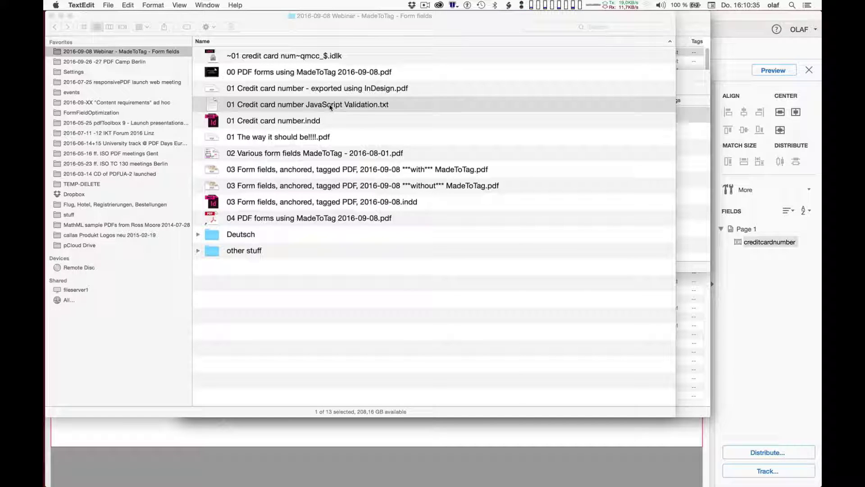
pyautogui.moveTo(330, 107); pyautogui.dragTo(158, 238)
pyautogui.press('super+Tab')
pyautogui.press('super+Tab')
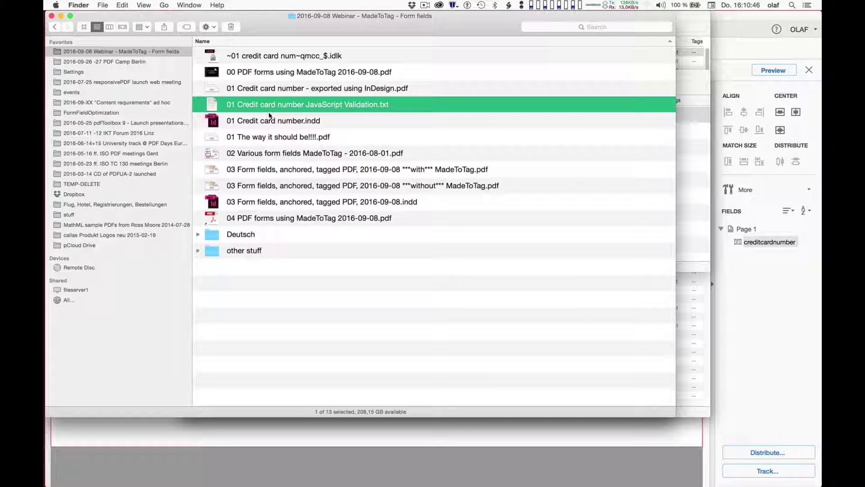
# Check the quotes around 'creditcardnumber' in getField and the alert message in TextWrangler
pyautogui.press('super+a')
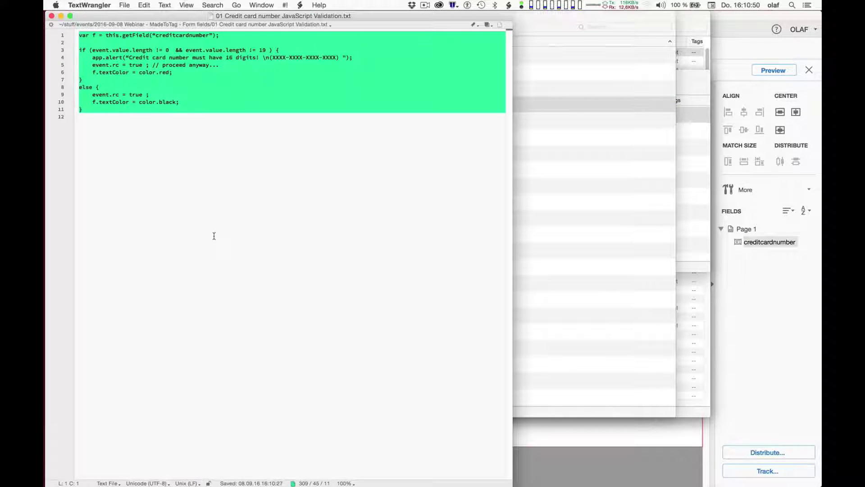
pyautogui.press('super+x')
pyautogui.press('super+z')
pyautogui.click(161, 4)
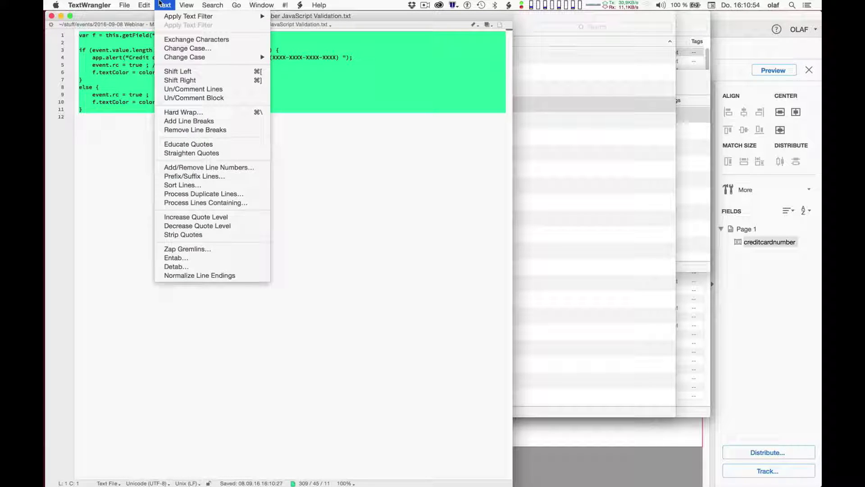
pyautogui.click(160, 4)
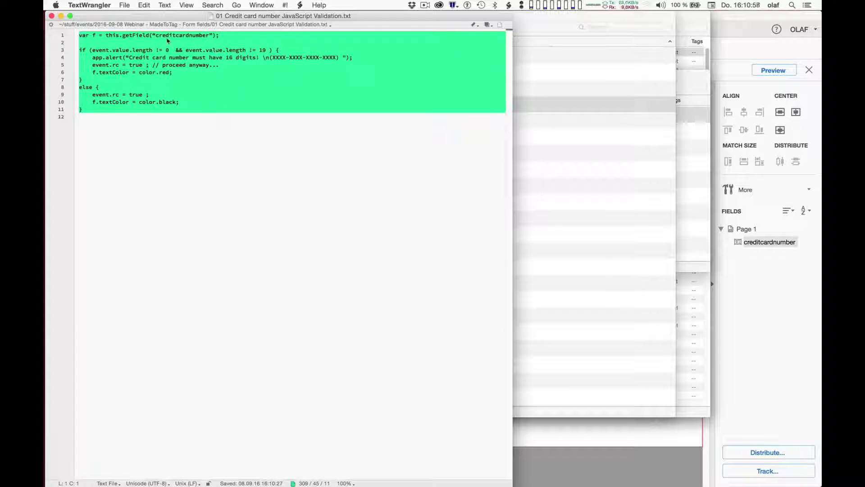
pyautogui.click(154, 35)
pyautogui.click(210, 35)
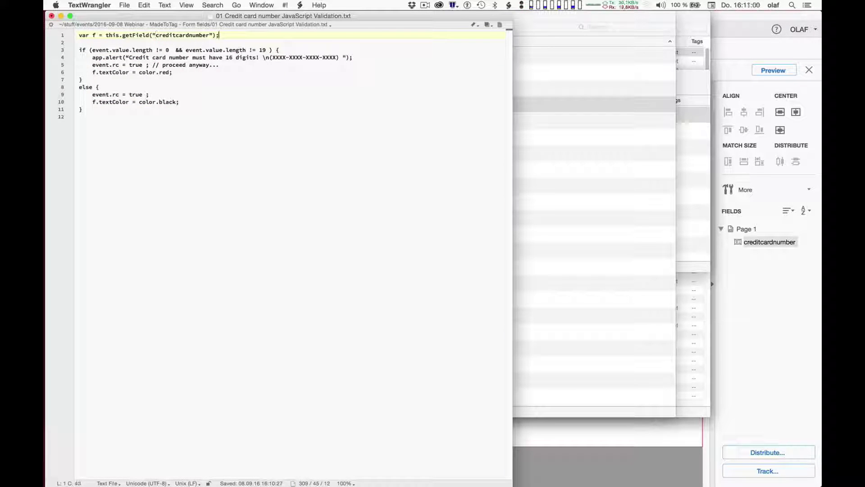
pyautogui.press('Right')
pyautogui.click(131, 58)
# Copy the entire validation script and head back to Acrobat
pyautogui.press('super+a')
pyautogui.press('super+c')
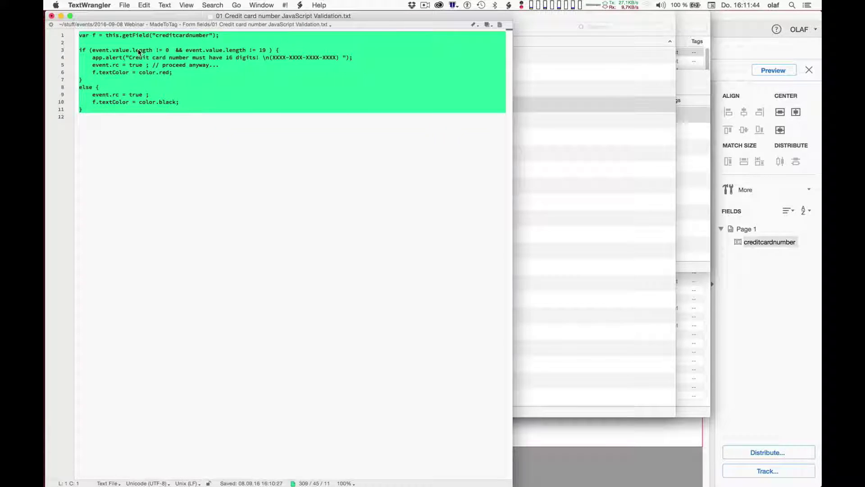
pyautogui.press('super+Tab')
pyautogui.press('super+Tab')
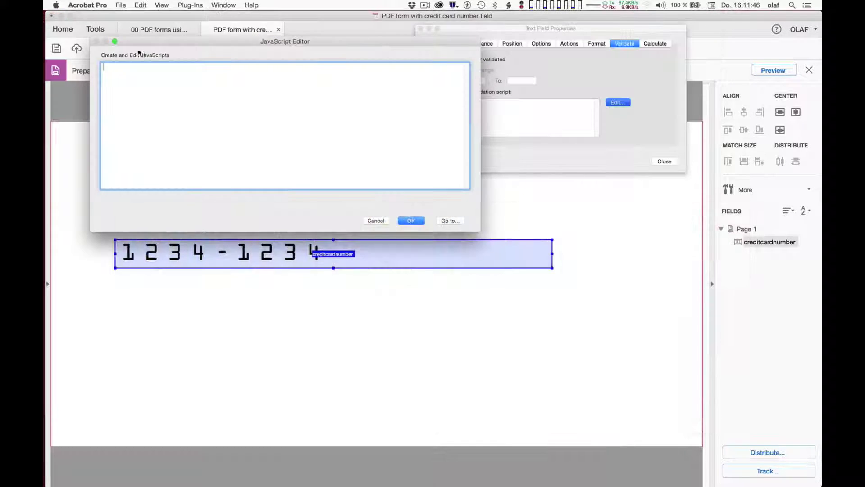
# Paste the script into the JavaScript Editor, confirm it, check Calculate, and close Text Field Properties
pyautogui.press('super+v')
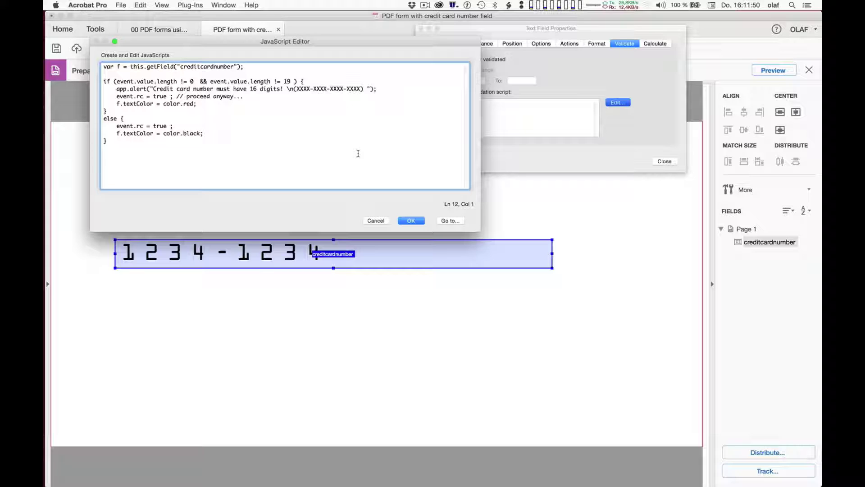
pyautogui.click(410, 221)
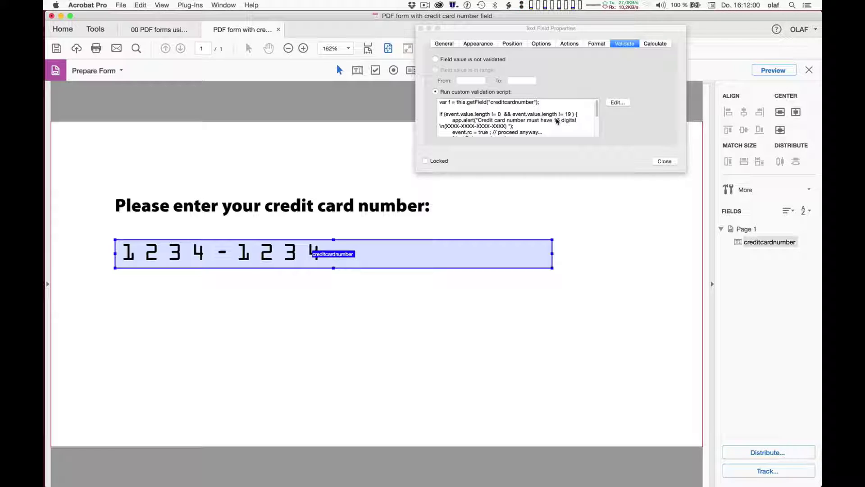
pyautogui.click(663, 43)
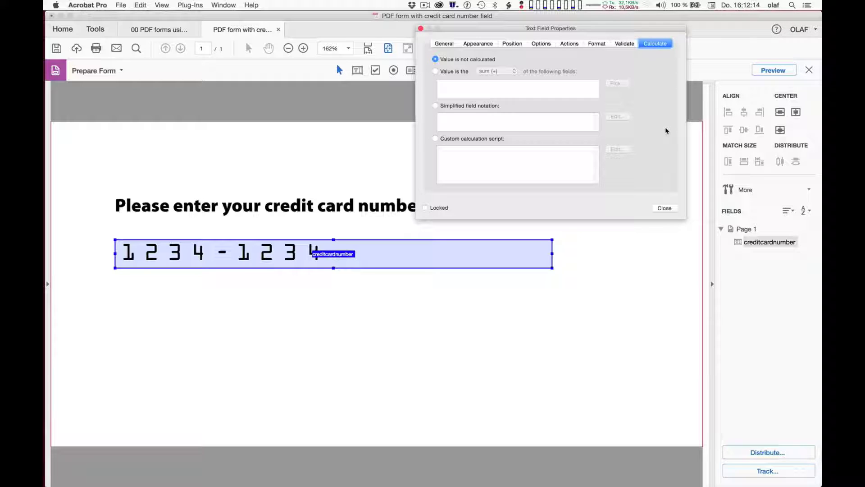
pyautogui.click(664, 208)
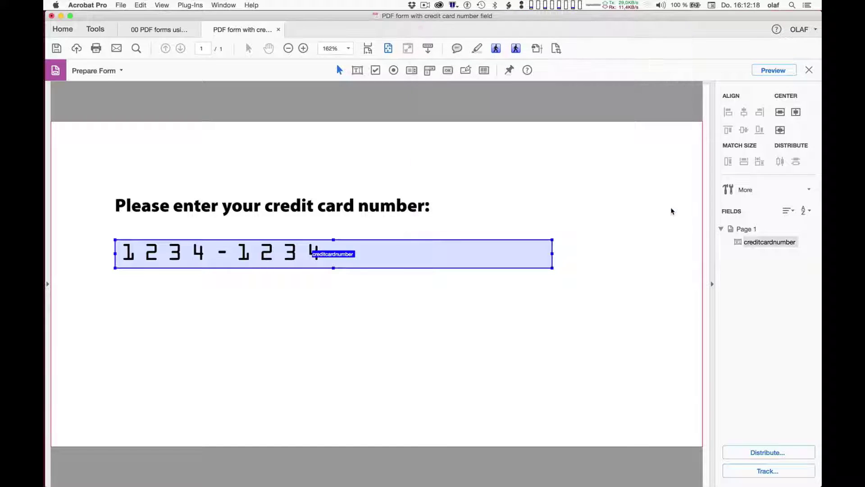
pyautogui.click(777, 72)
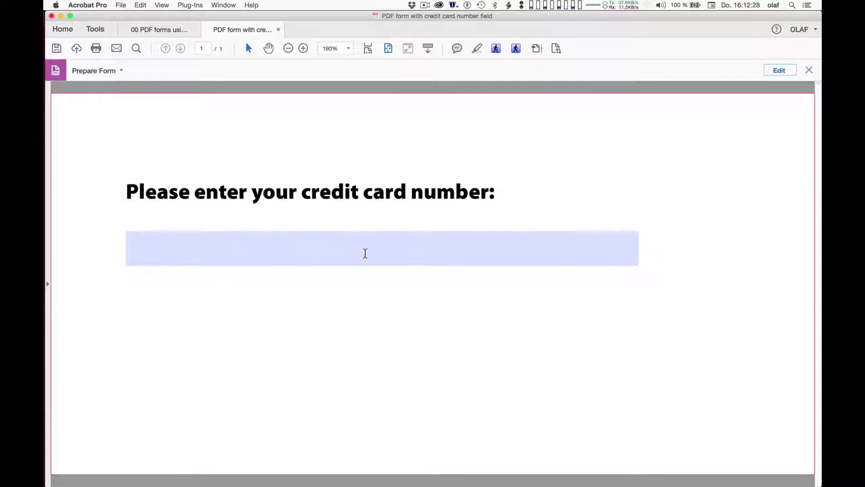
pyautogui.click(365, 253)
pyautogui.write('1234-1234-')
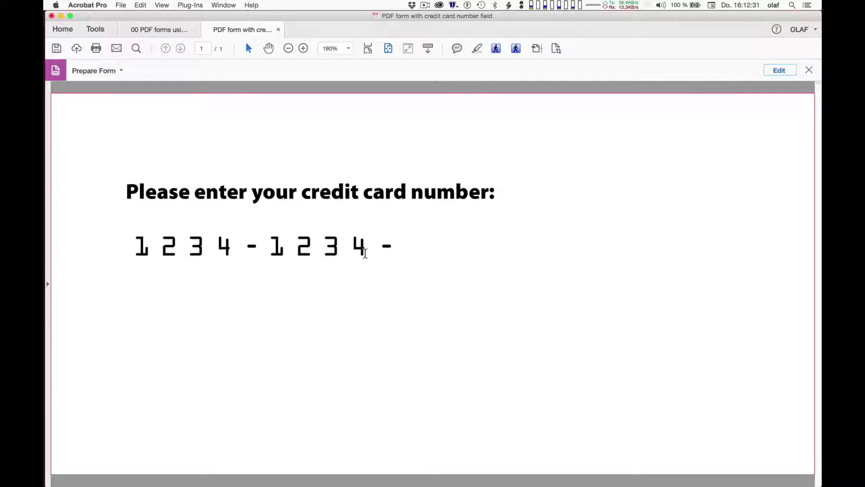
pyautogui.write('1234-1234')
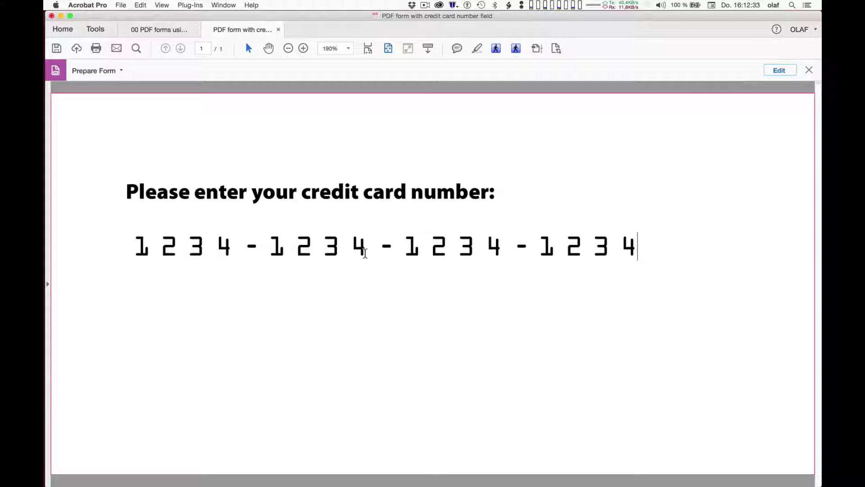
pyautogui.press('Return')
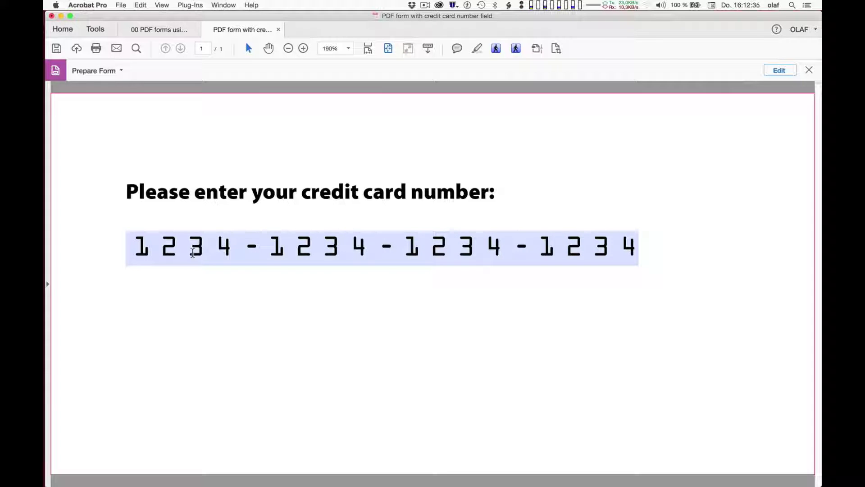
pyautogui.click(154, 245)
pyautogui.press('BackSpace')
pyautogui.press('Return')
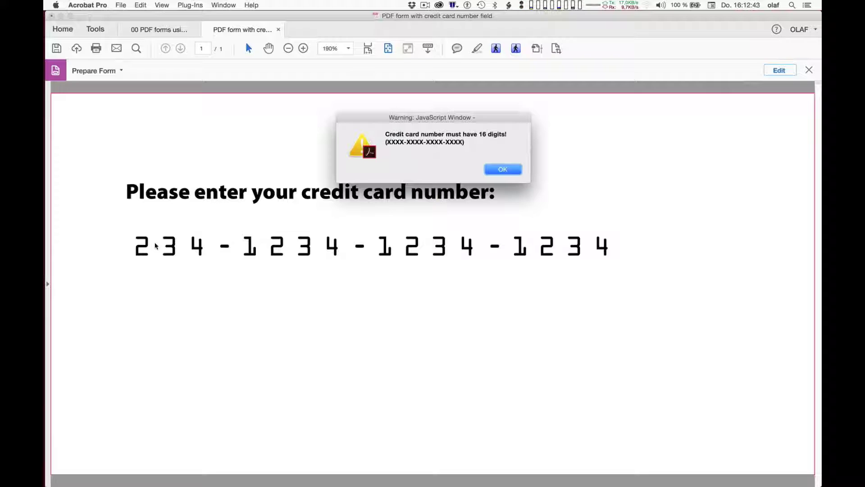
pyautogui.press('Return')
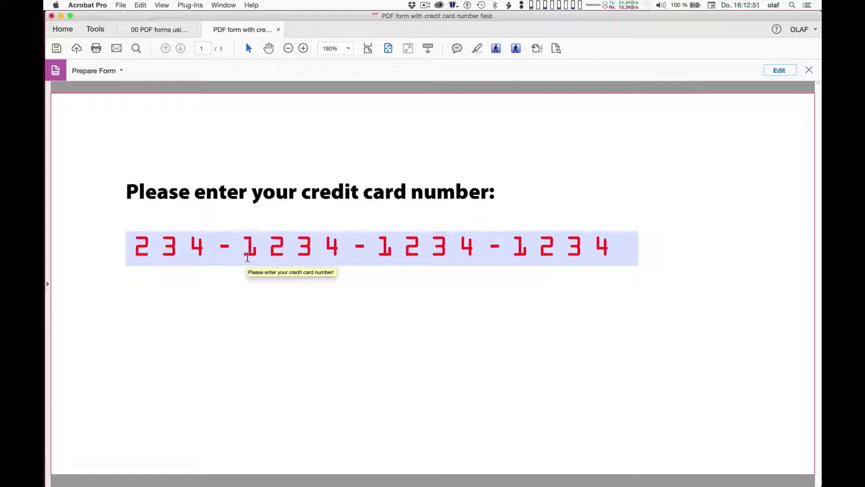
pyautogui.click(135, 247)
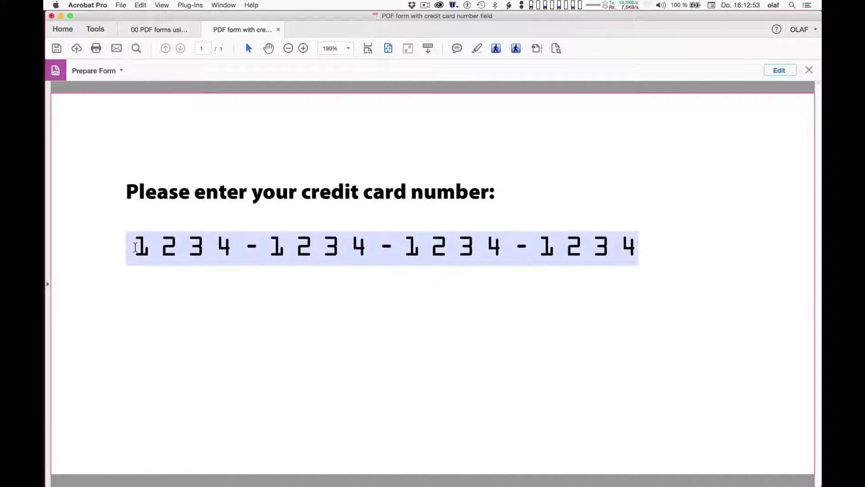
pyautogui.click(135, 247)
pyautogui.press('super+a')
pyautogui.press('BackSpace')
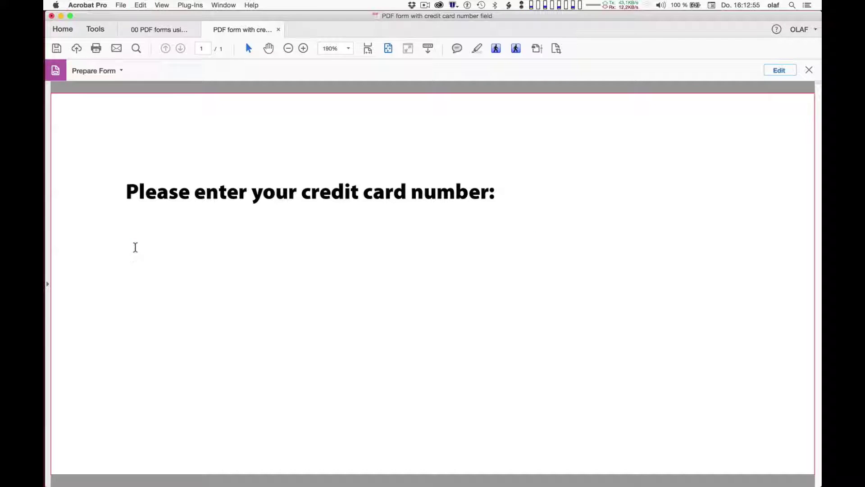
pyautogui.click(166, 365)
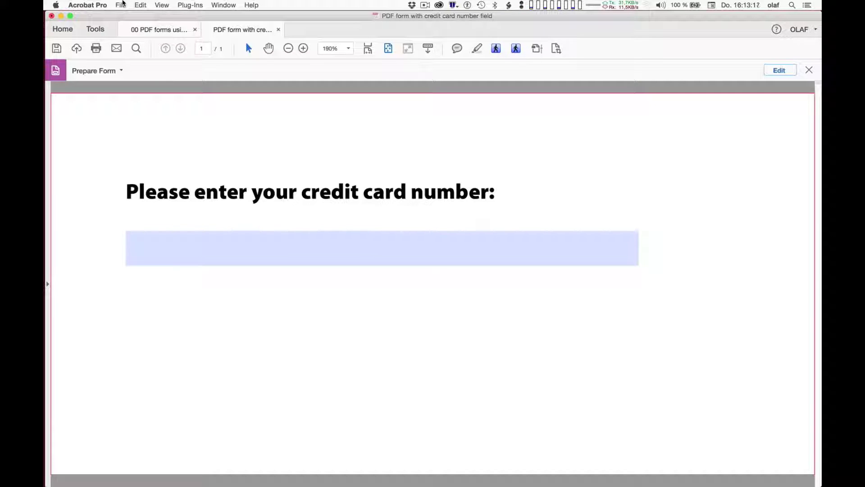
# Begin File > Save As for the credit card form PDF, then return to InDesign
pyautogui.click(122, 5)
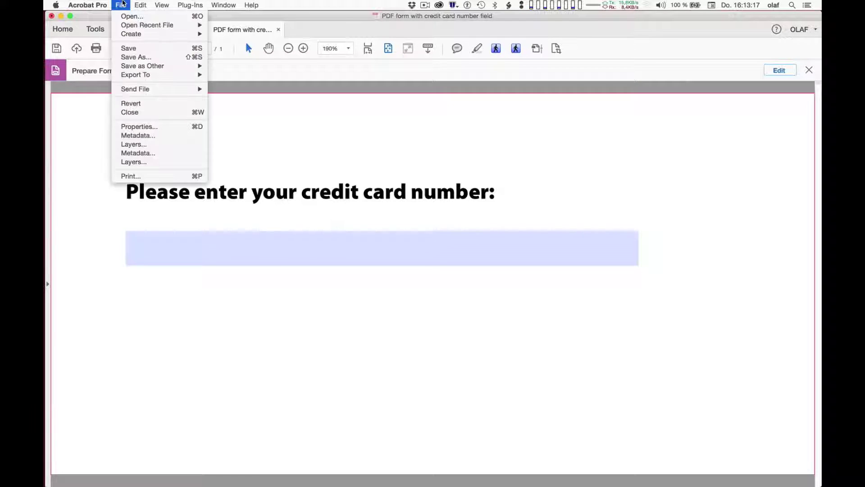
pyautogui.click(140, 57)
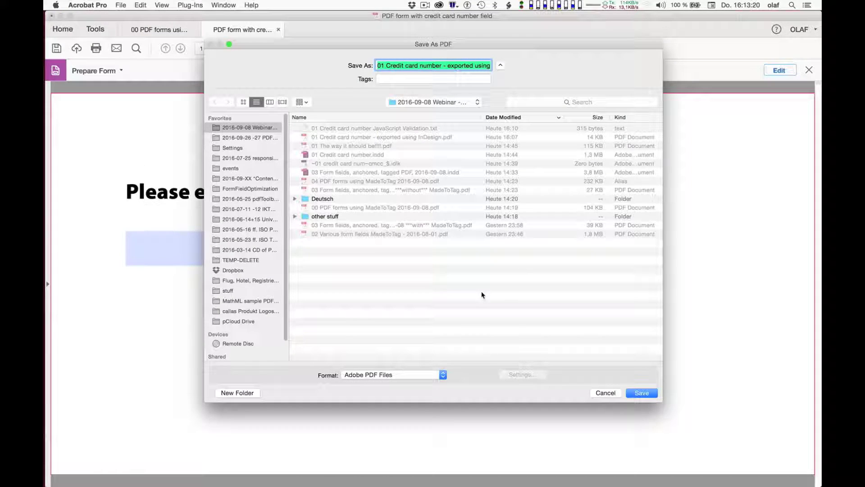
pyautogui.press('super+Tab')
pyautogui.press('super+Tab')
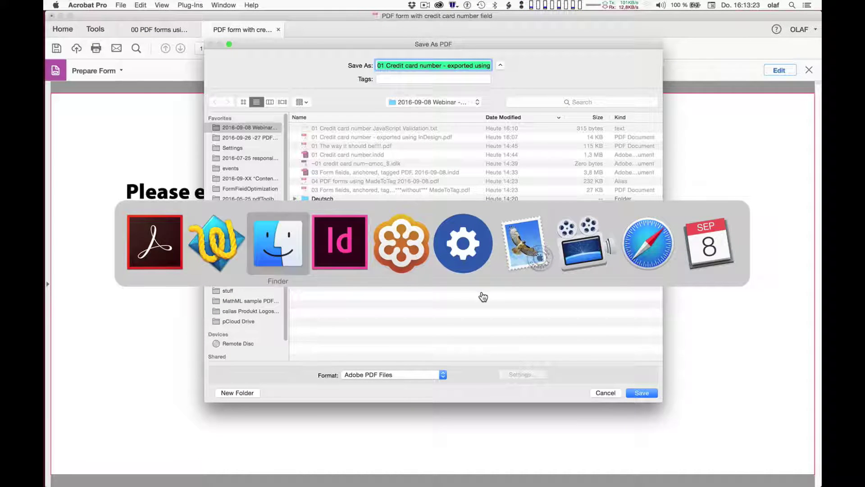
pyautogui.press('super+Tab')
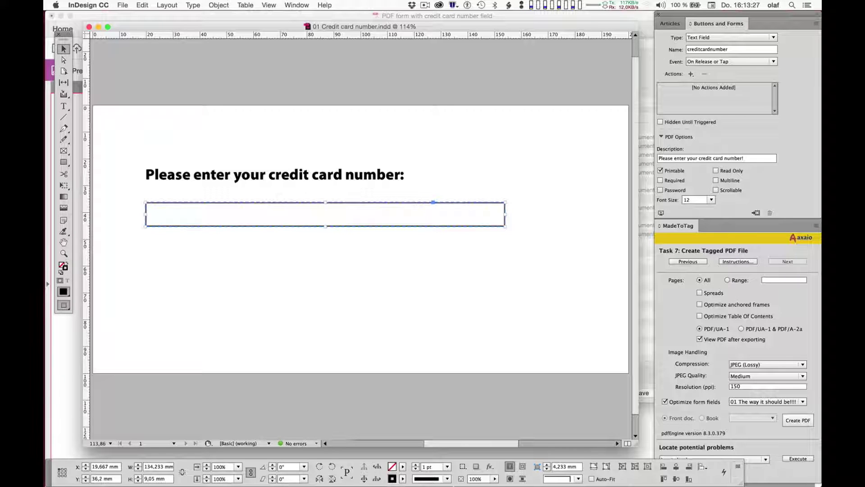
# From the MadeToTag Optimize form fields list, reveal the FormFieldOptimization preset folder in Finder
pyautogui.click(665, 23)
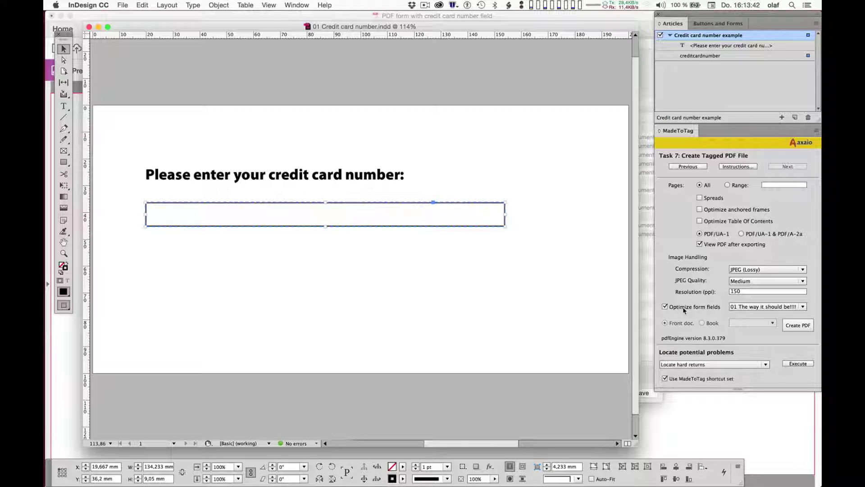
pyautogui.click(802, 306)
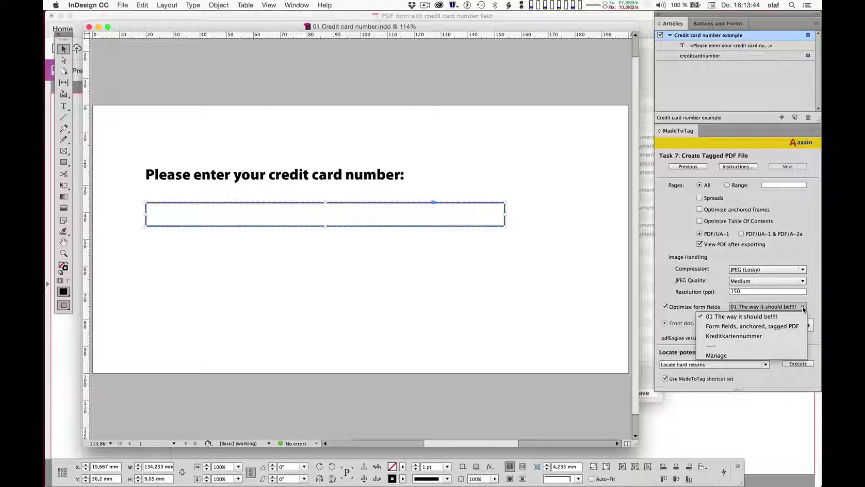
pyautogui.click(724, 356)
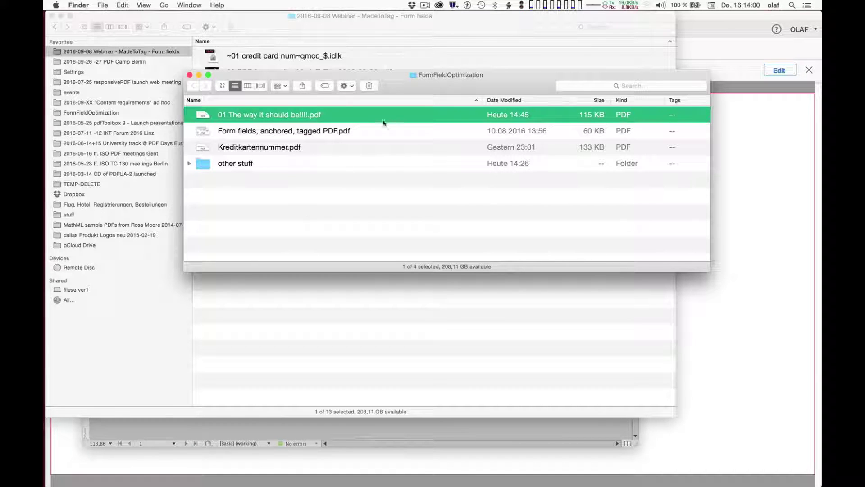
# Return to Acrobat's Save As PDF dialog, now pointed at the FormFieldOptimization folder
pyautogui.press('super+Tab')
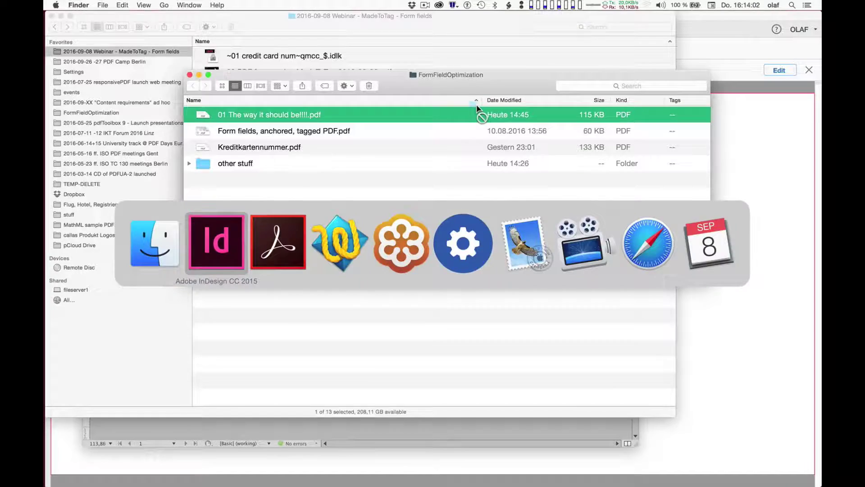
# Rename the file to 'Credit card number TEMPLATE.pdf', save it, and switch back to InDesign
pyautogui.click(389, 65)
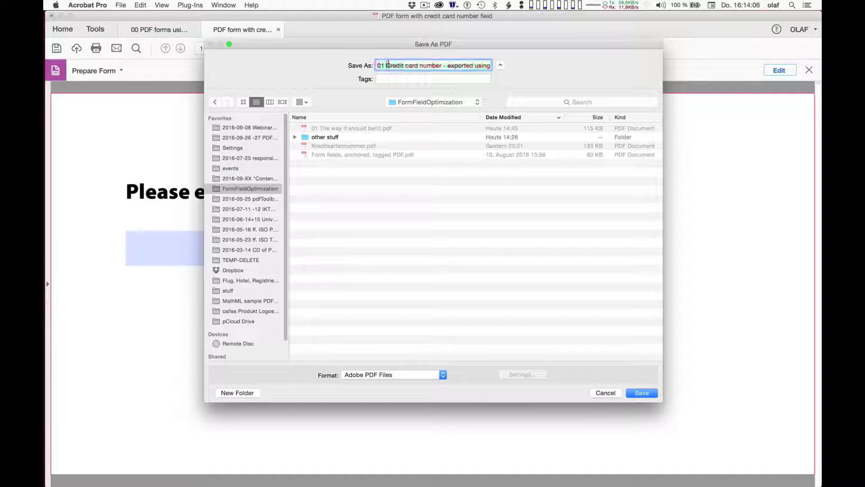
pyautogui.press('BackSpace')
pyautogui.press('BackSpace')
pyautogui.press('BackSpace')
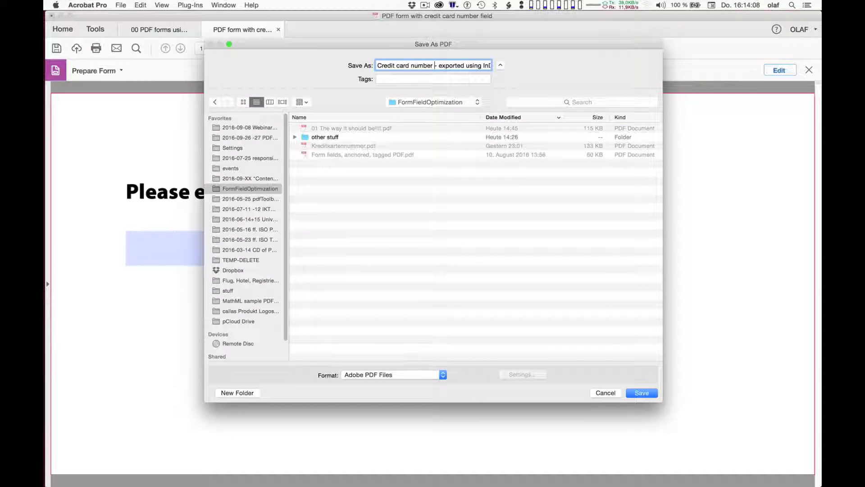
pyautogui.press('Delete')
pyautogui.write('TEMPLATE.pdf')
pyautogui.press('Return')
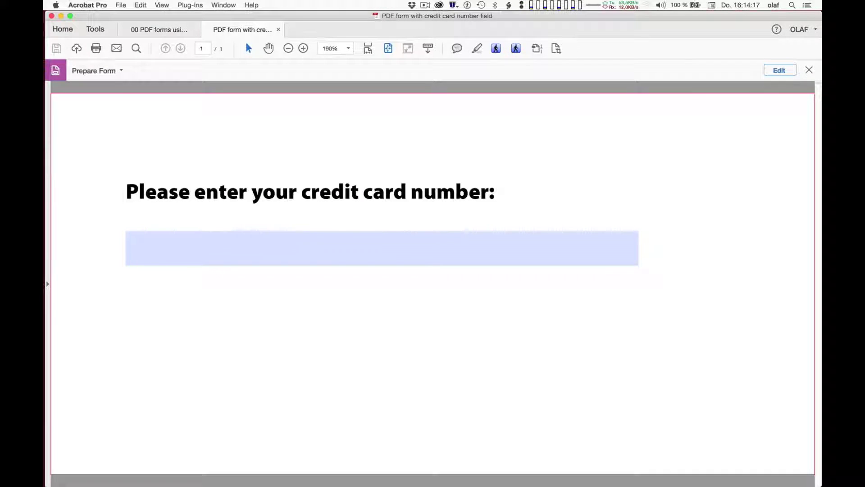
pyautogui.press('super+Tab')
pyautogui.press('super+Tab')
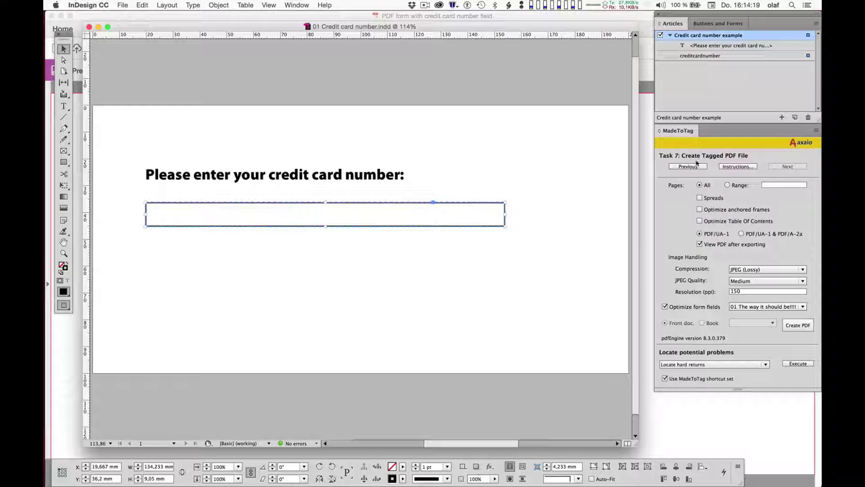
# Choose the Credit card number TEMPLATE form-field preset in MadeToTag, deselect the frame, and create the PDF
pyautogui.click(696, 167)
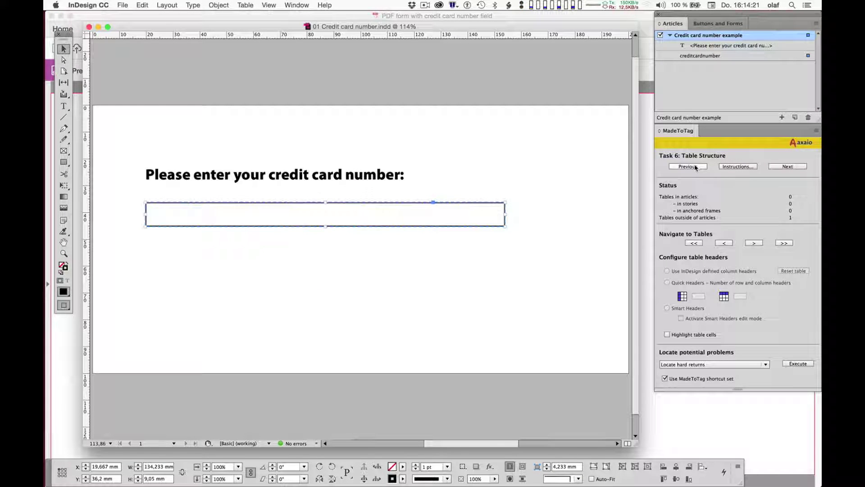
pyautogui.click(798, 167)
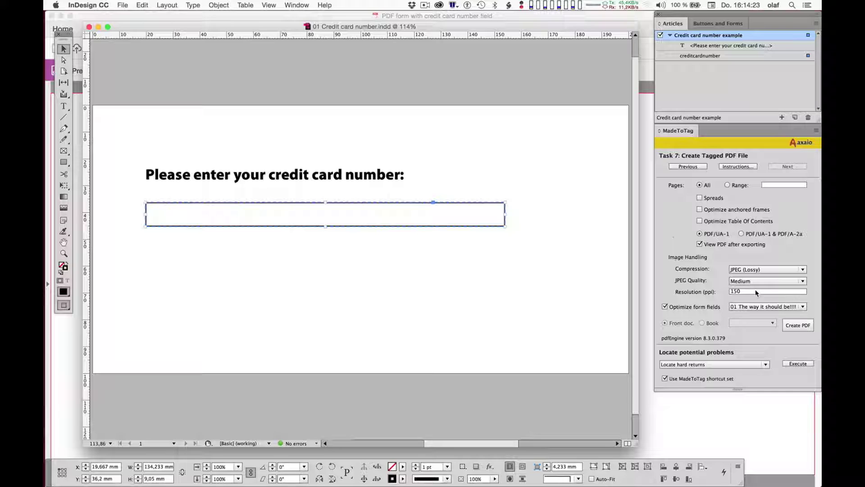
pyautogui.click(803, 307)
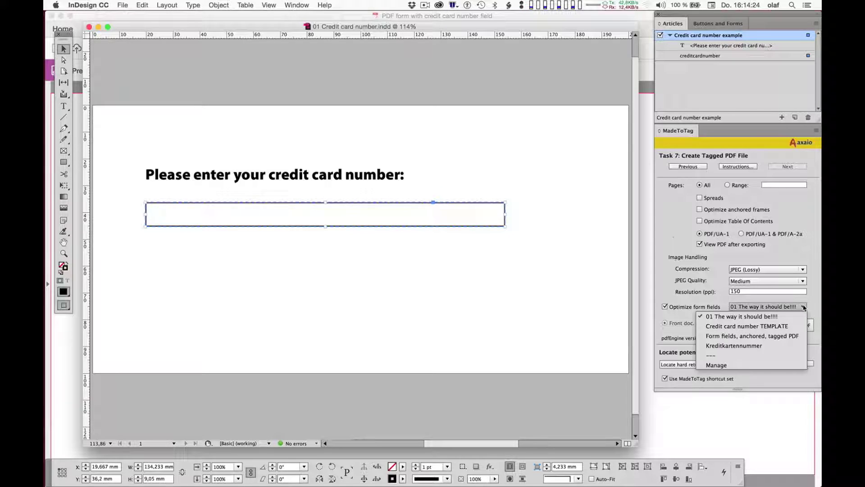
pyautogui.click(738, 326)
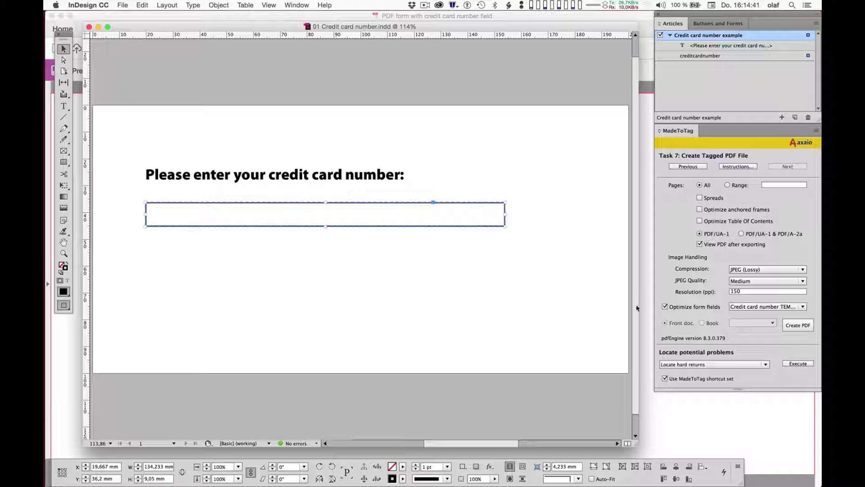
pyautogui.click(189, 77)
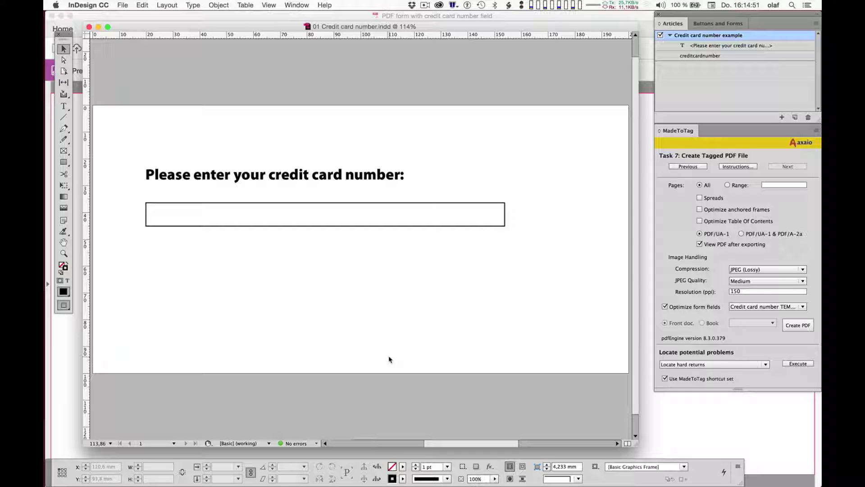
pyautogui.click(793, 325)
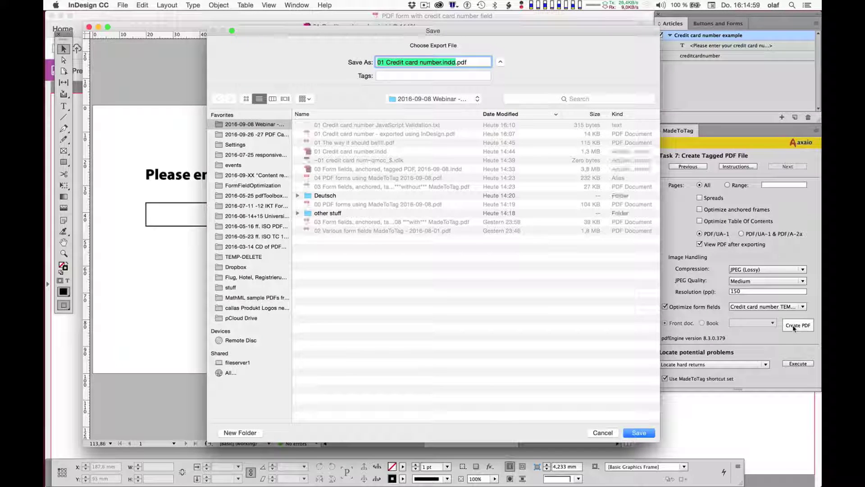
# Export the tagged PDF as '01 Credit card number - Webinar exercise.pdf', dropping .indd from the name
pyautogui.press('Right')
pyautogui.press('BackSpace')
pyautogui.press('BackSpace')
pyautogui.press('BackSpace')
pyautogui.press('BackSpace')
pyautogui.press('BackSpace')
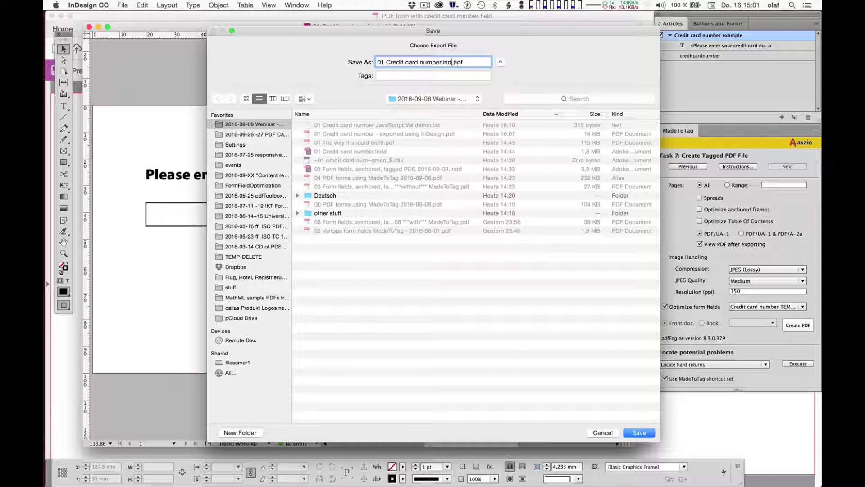
pyautogui.write('- Webina')
pyautogui.write('r exported')
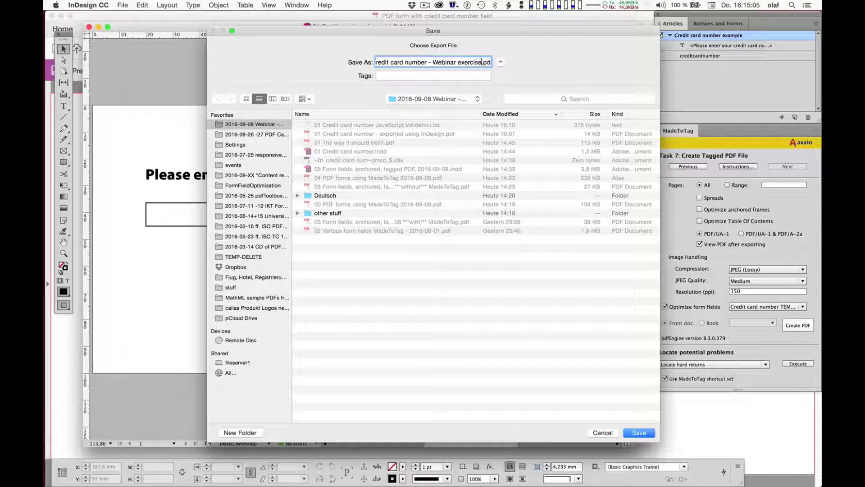
pyautogui.press('Return')
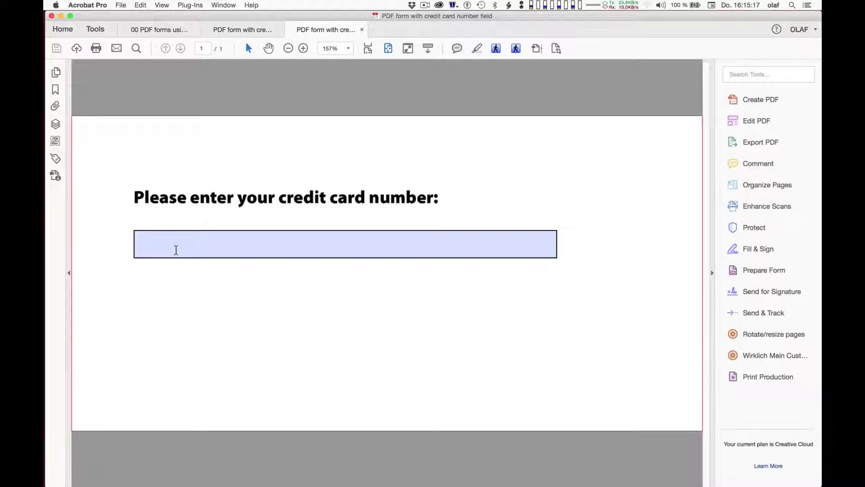
pyautogui.click(160, 245)
pyautogui.write('1234-')
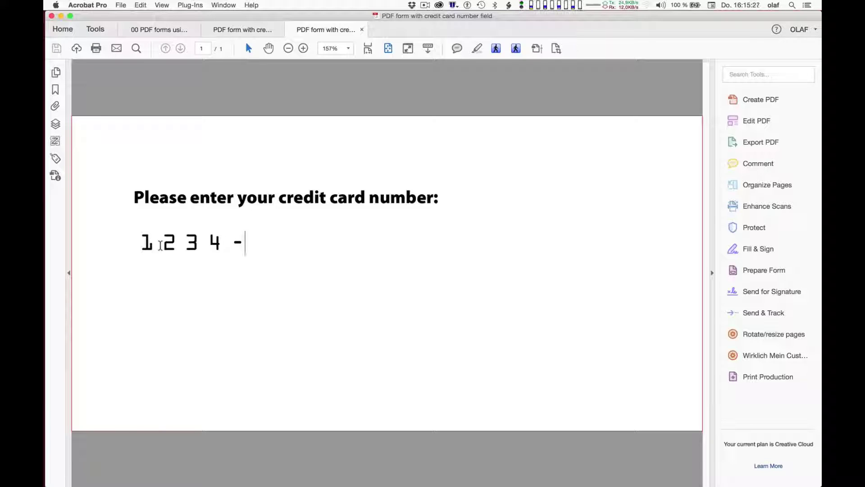
pyautogui.press('super+v')
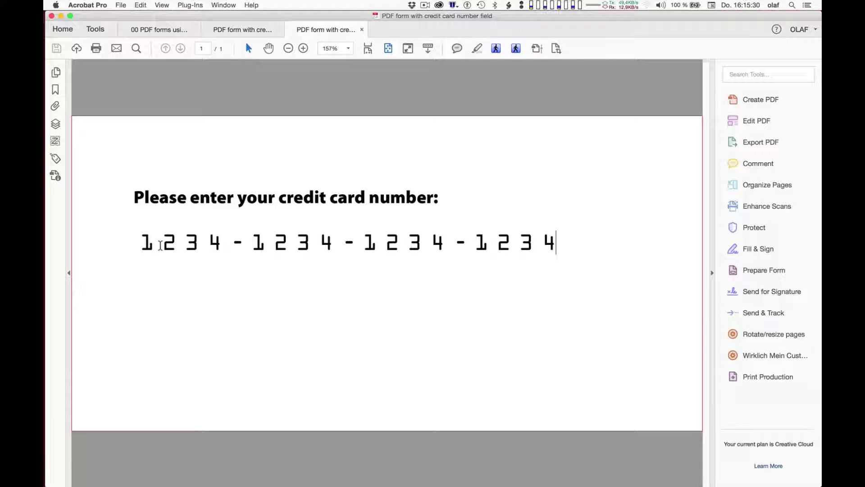
pyautogui.press('Return')
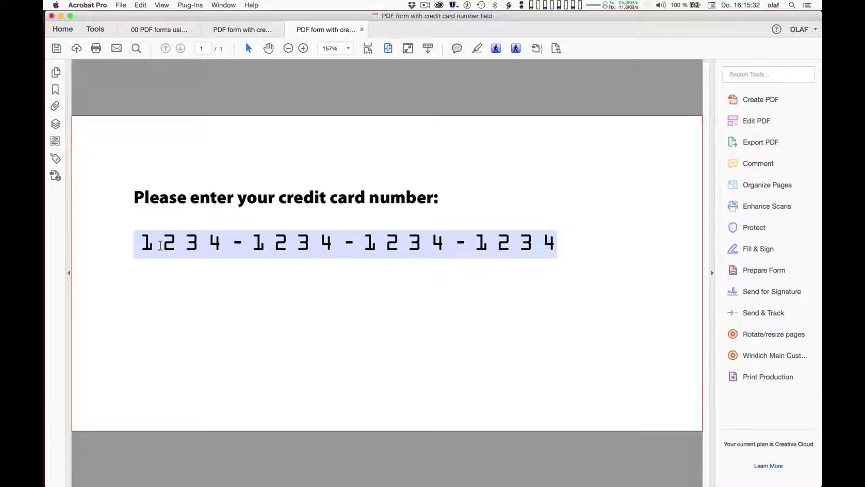
pyautogui.press('Escape')
# Delete the first two digits to trigger the 16-digit warning, dismiss it, and retype 12
pyautogui.press('BackSpace')
pyautogui.press('BackSpace')
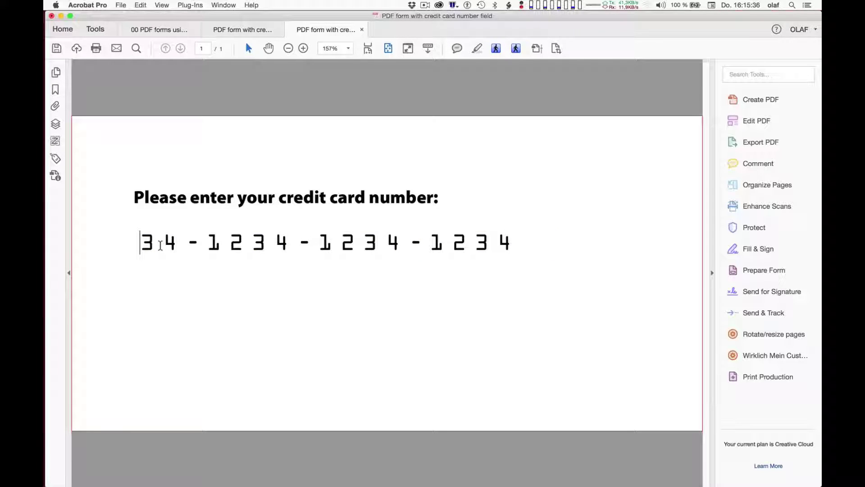
pyautogui.press('Return')
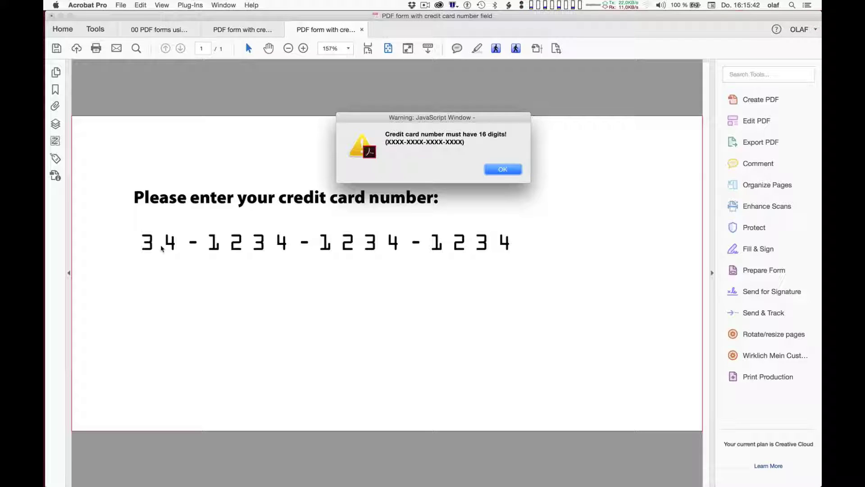
pyautogui.press('Return')
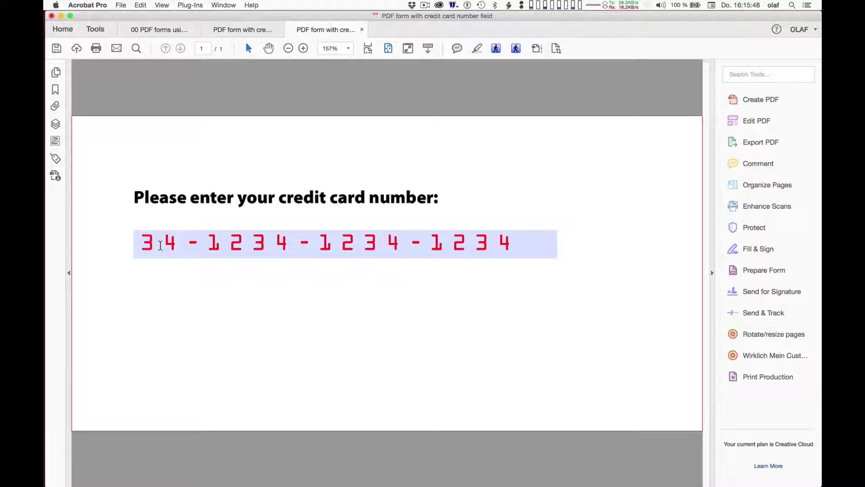
pyautogui.write('12')
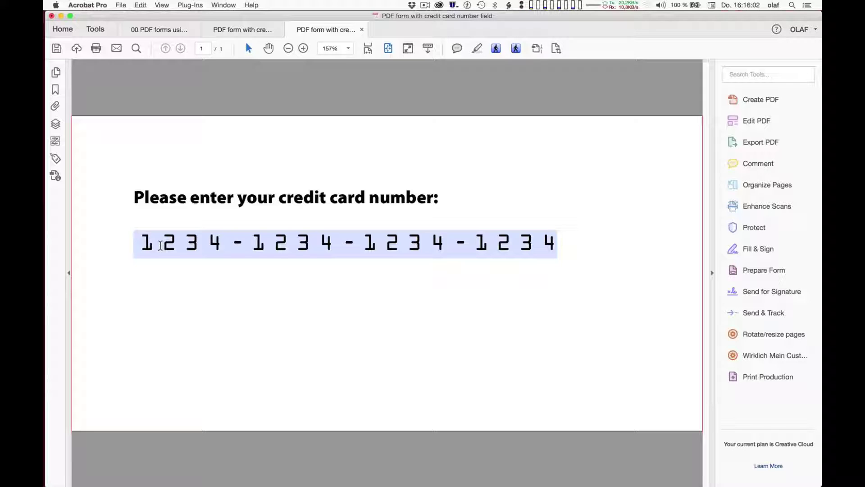
pyautogui.press('super+Tab')
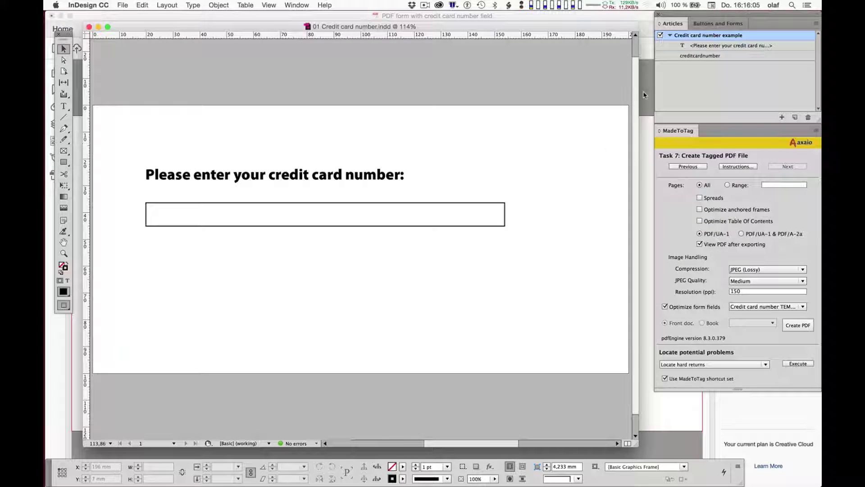
# Select the creditcardnumber text field and drag its right edge out to 163.733 mm wide
pyautogui.click(718, 23)
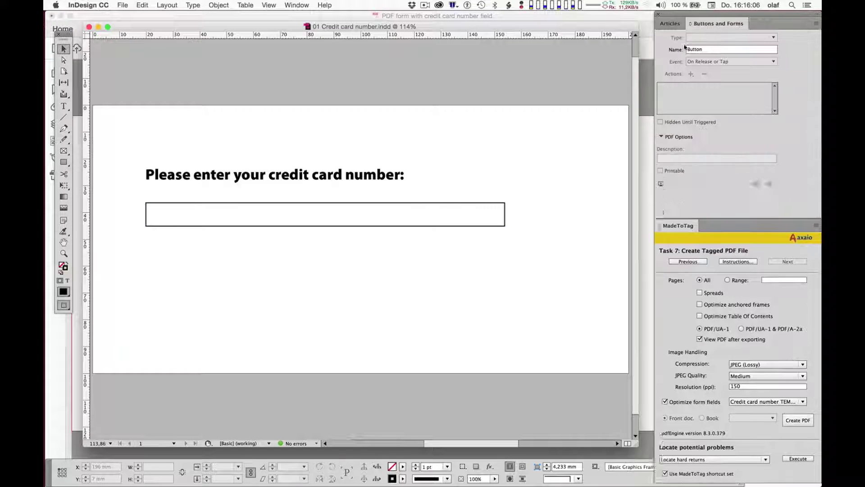
pyautogui.moveTo(534, 257); pyautogui.dragTo(480, 222)
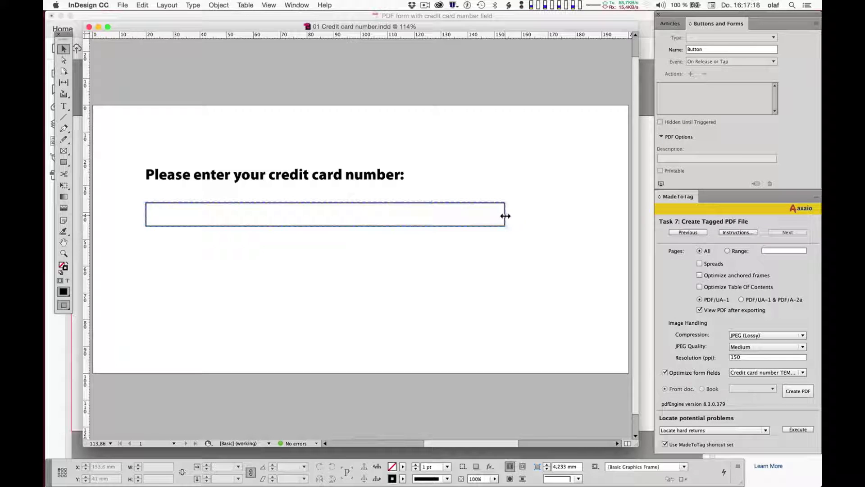
pyautogui.moveTo(508, 218); pyautogui.dragTo(584, 217)
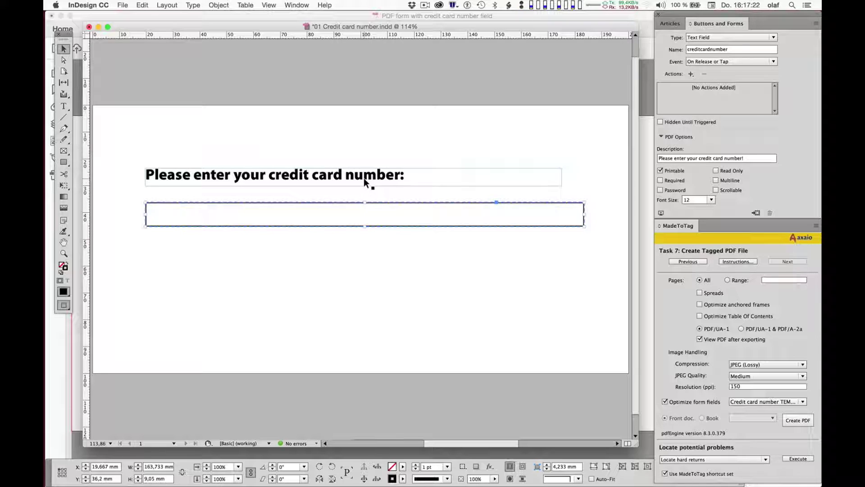
# Colour the heading text red (C=15 M=100 Y=100 K=0)
pyautogui.doubleClick(364, 178)
pyautogui.press('super+a')
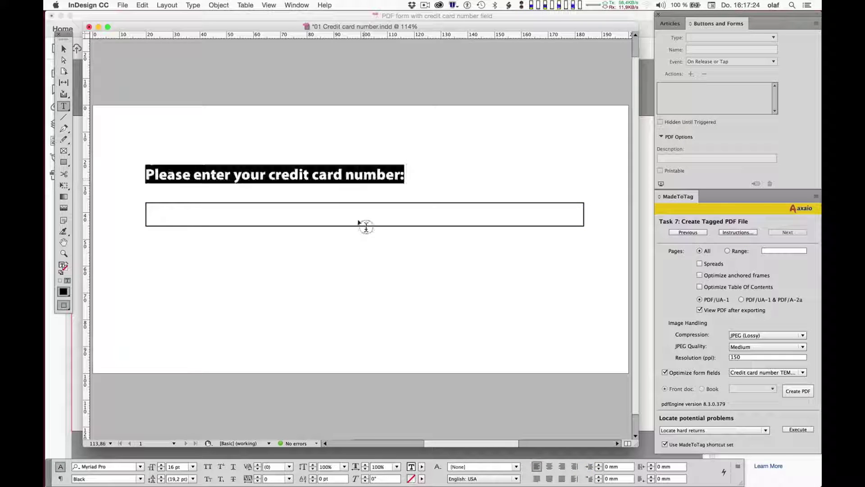
pyautogui.click(421, 467)
pyautogui.click(360, 435)
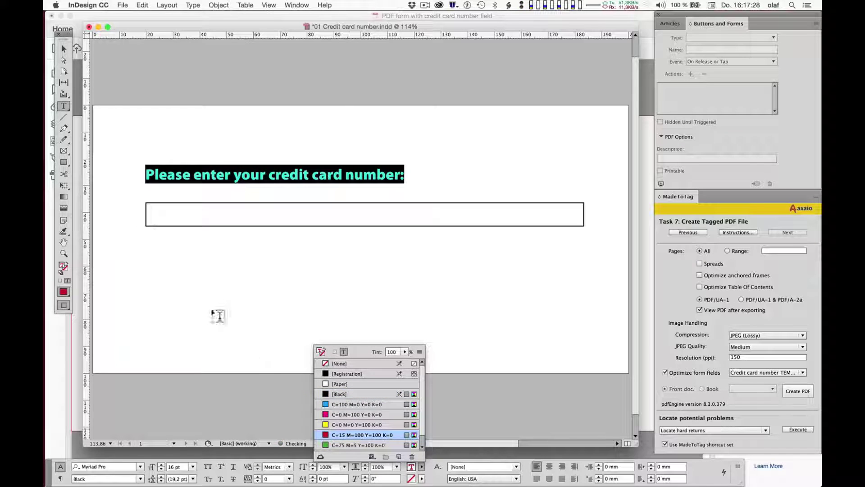
pyautogui.click(64, 49)
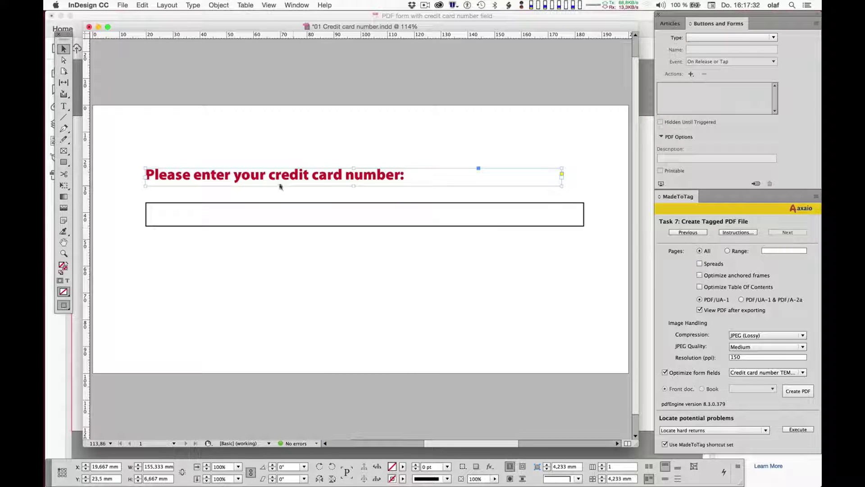
pyautogui.click(121, 150)
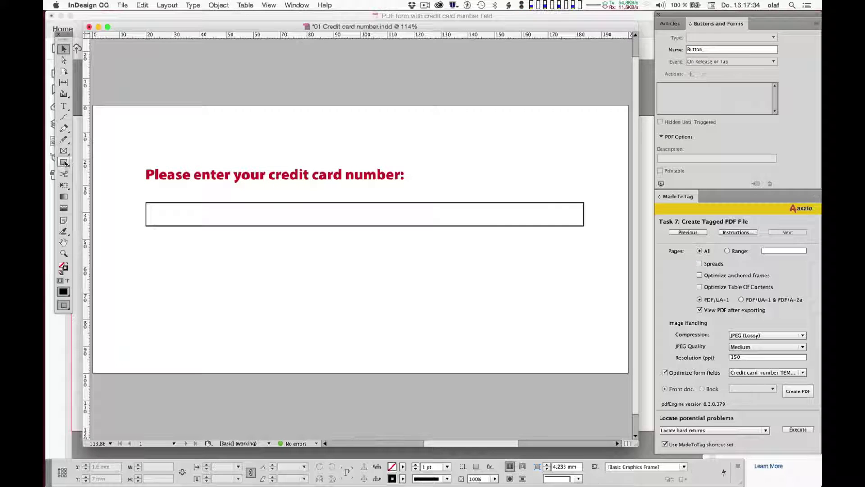
# Draw a rectangle around the heading and field, send it to back, and fill it yellow
pyautogui.click(64, 162)
pyautogui.moveTo(117, 140)
pyautogui.mouseDown()
pyautogui.moveTo(580, 228)
pyautogui.moveTo(606, 255)
pyautogui.mouseUp()
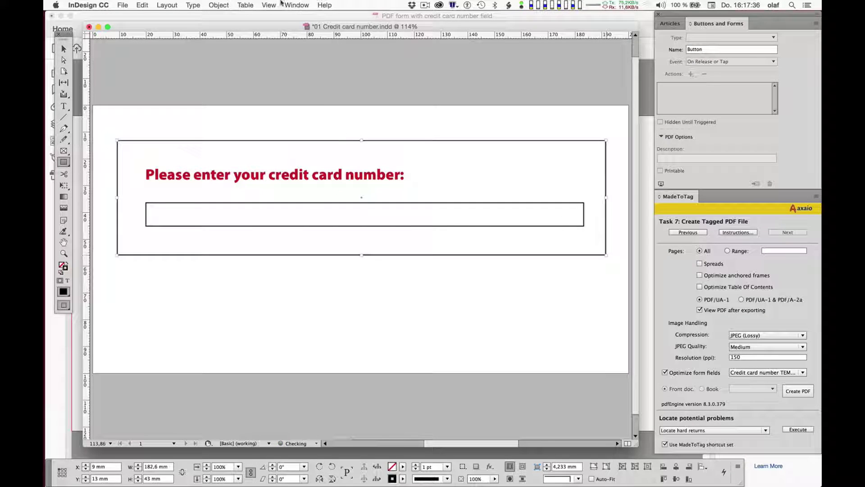
pyautogui.click(219, 5)
pyautogui.moveTo(226, 33)
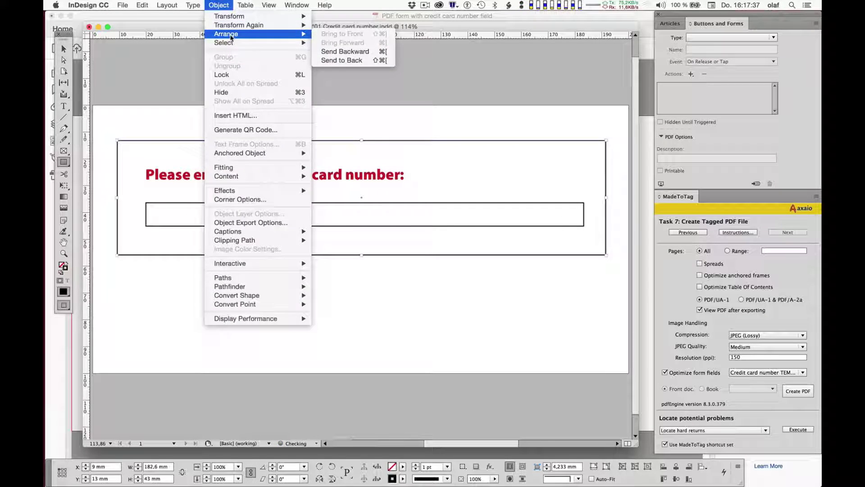
pyautogui.click(366, 60)
pyautogui.click(403, 468)
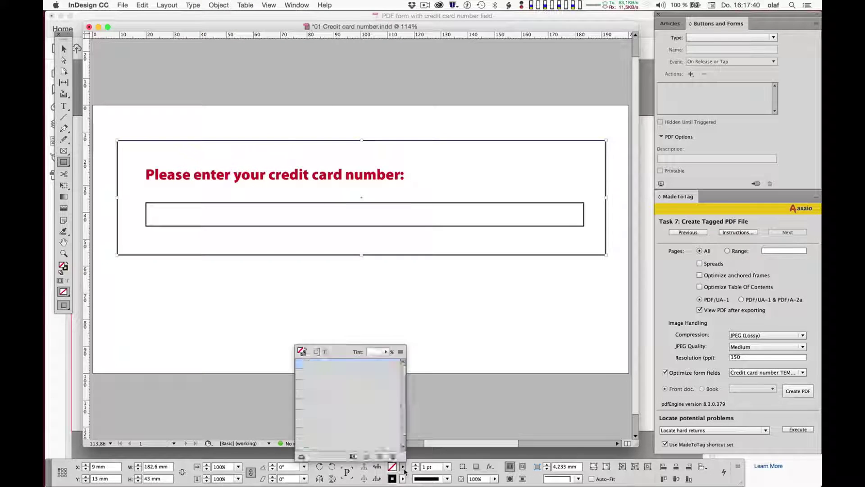
pyautogui.click(347, 424)
pyautogui.click(63, 49)
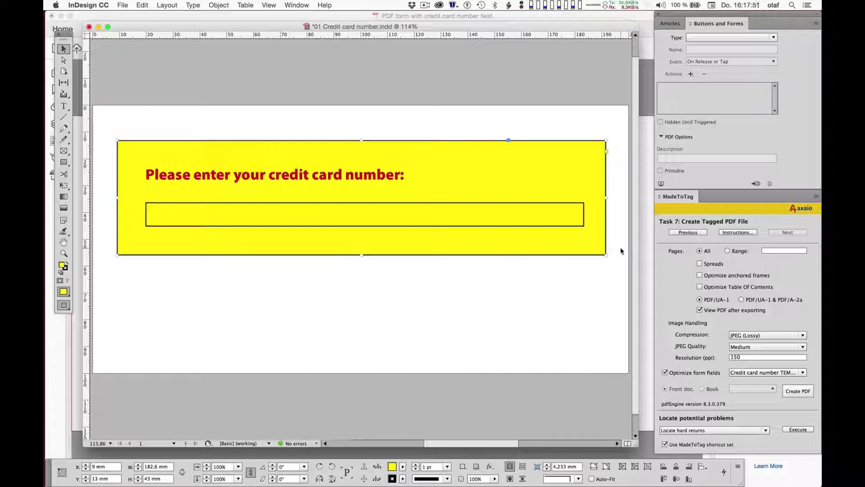
# Turn on the Comb layer to show the comb ticks over the card field
pyautogui.press('F7')
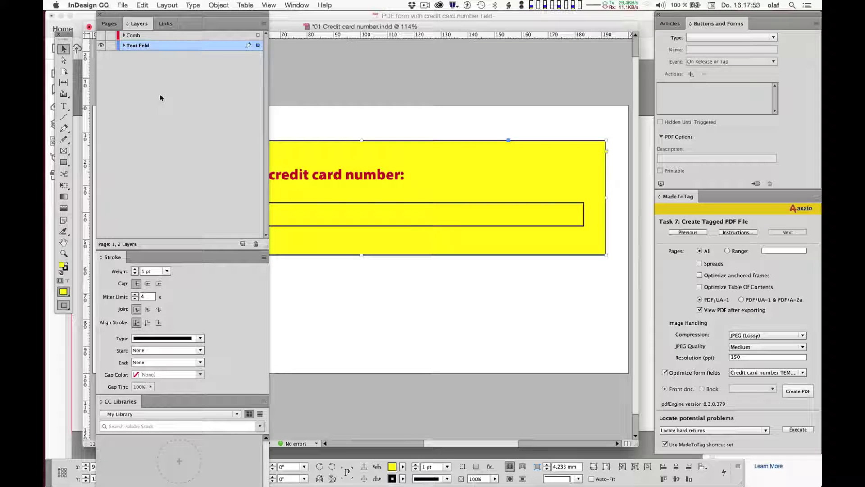
pyautogui.click(101, 35)
pyautogui.press('F7')
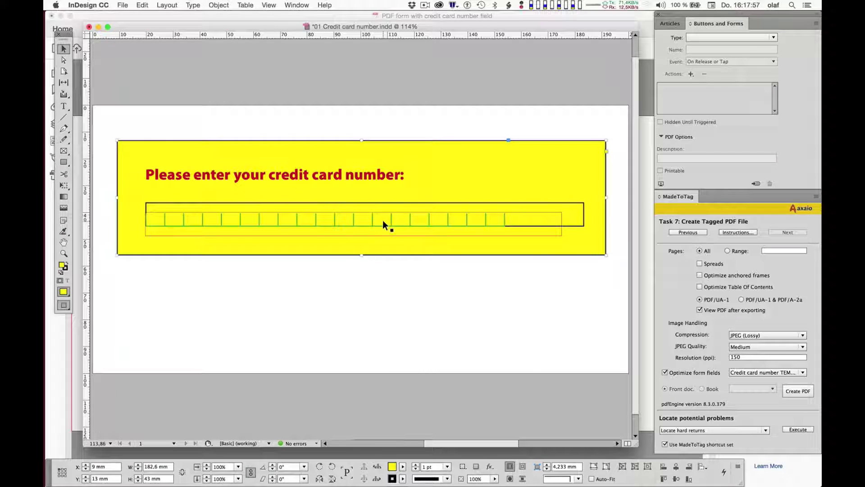
# Adjust the credit card field's right edge so it lines up with the comb tick grid
pyautogui.moveTo(390, 220); pyautogui.dragTo(389, 211)
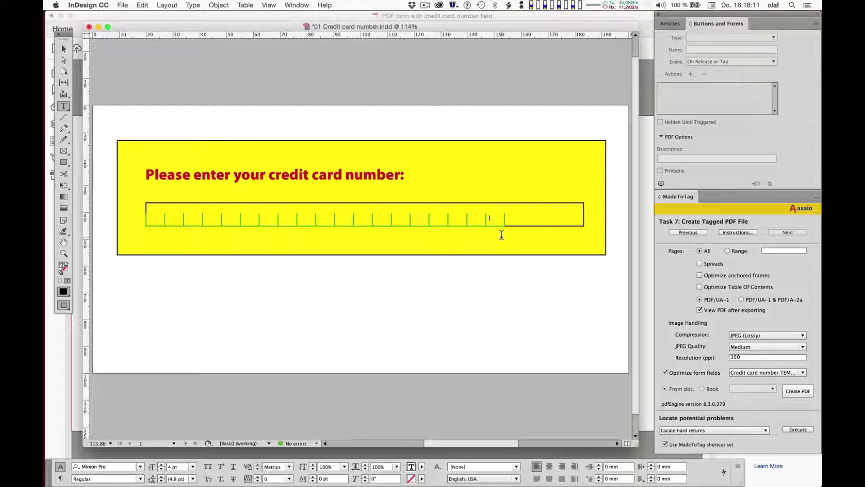
pyautogui.click(514, 311)
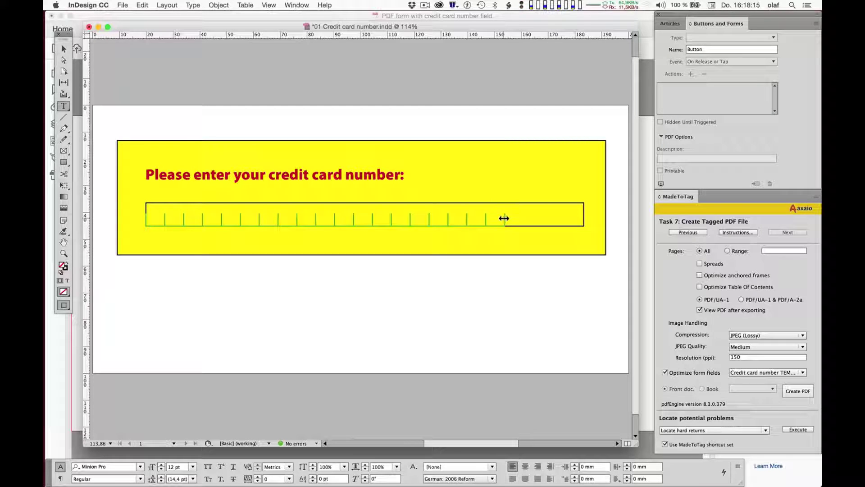
pyautogui.moveTo(502, 218); pyautogui.dragTo(580, 222)
pyautogui.press('v')
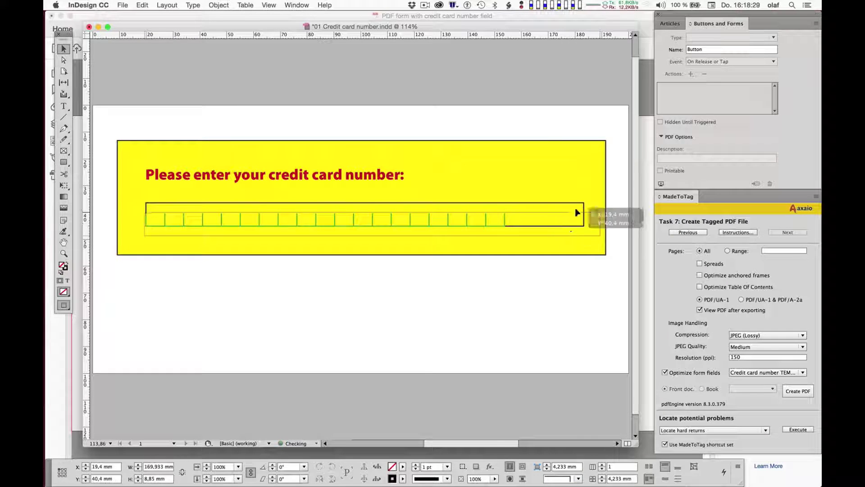
pyautogui.click(584, 208)
pyautogui.click(513, 386)
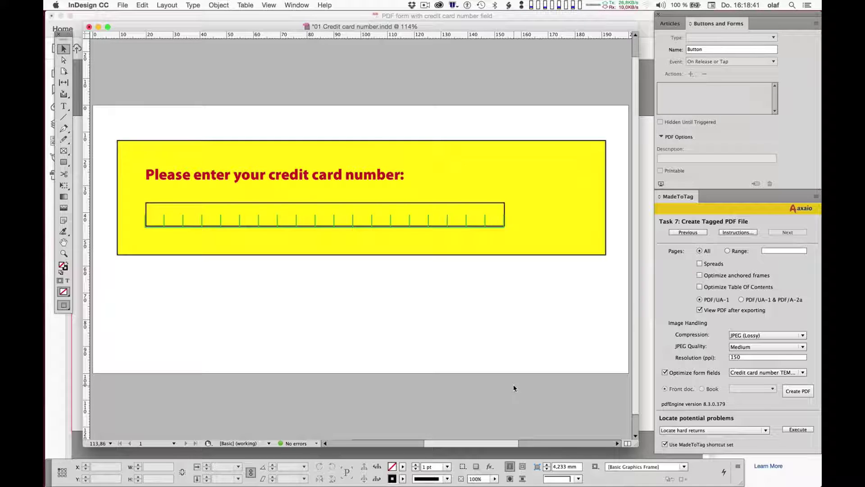
# Move the yellow box, heading and field lower on the page and save the document
pyautogui.moveTo(107, 130); pyautogui.dragTo(611, 304)
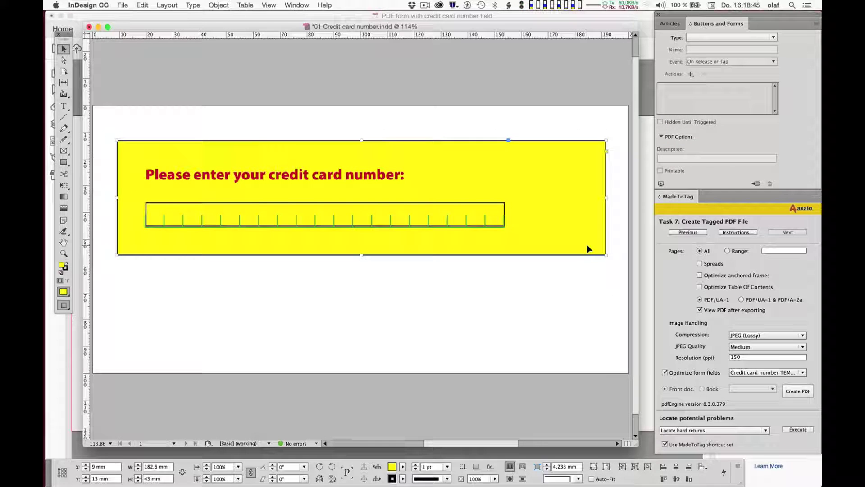
pyautogui.moveTo(566, 162); pyautogui.dragTo(570, 253)
pyautogui.click(559, 187)
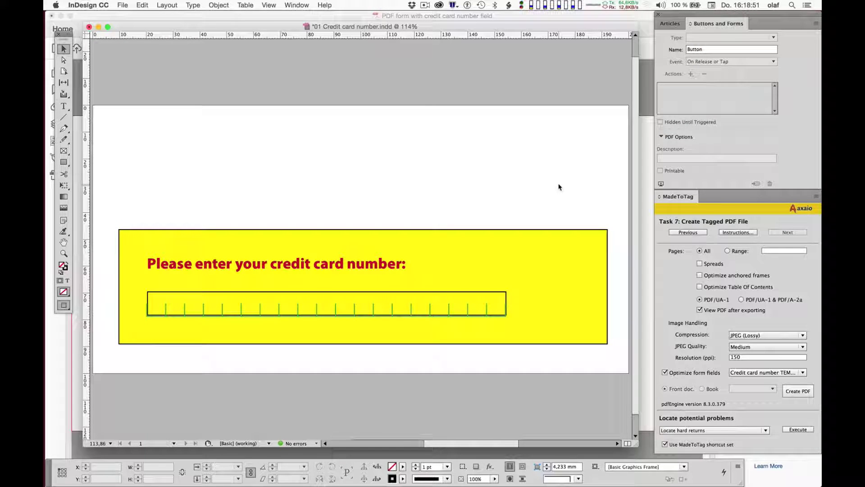
pyautogui.press('super+s')
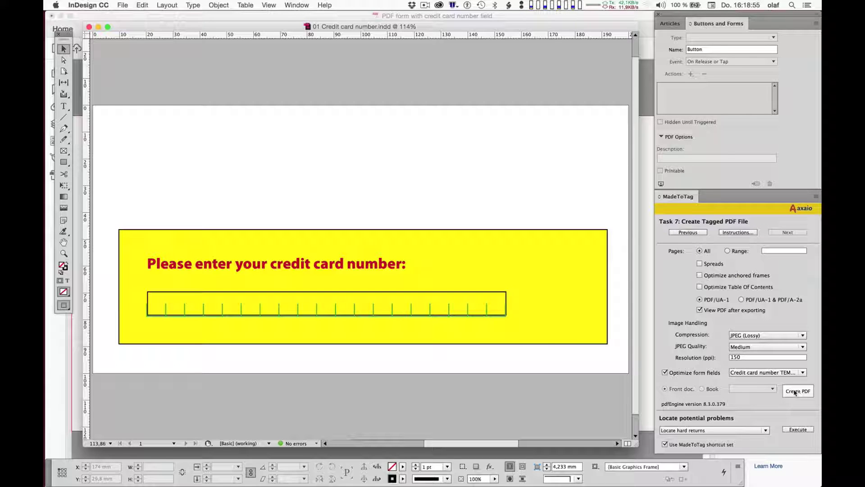
# Export the tagged PDF from MadeToTag, keeping the current form-field template
pyautogui.click(803, 372)
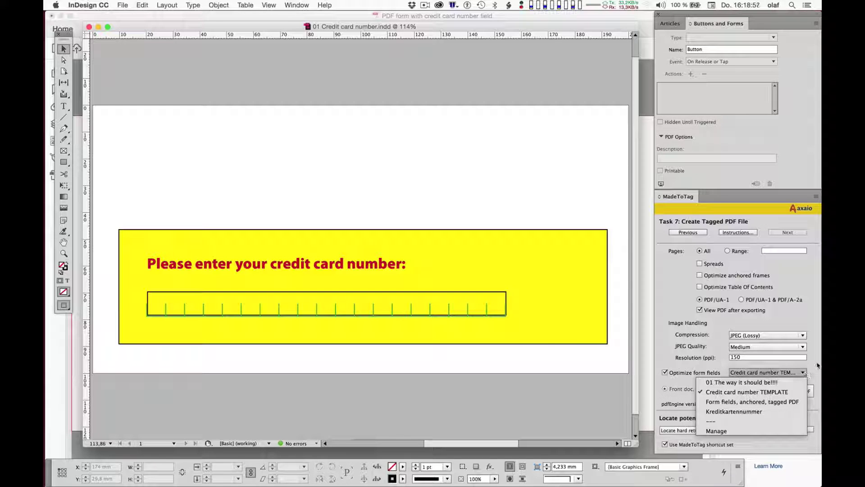
pyautogui.click(808, 383)
pyautogui.click(807, 390)
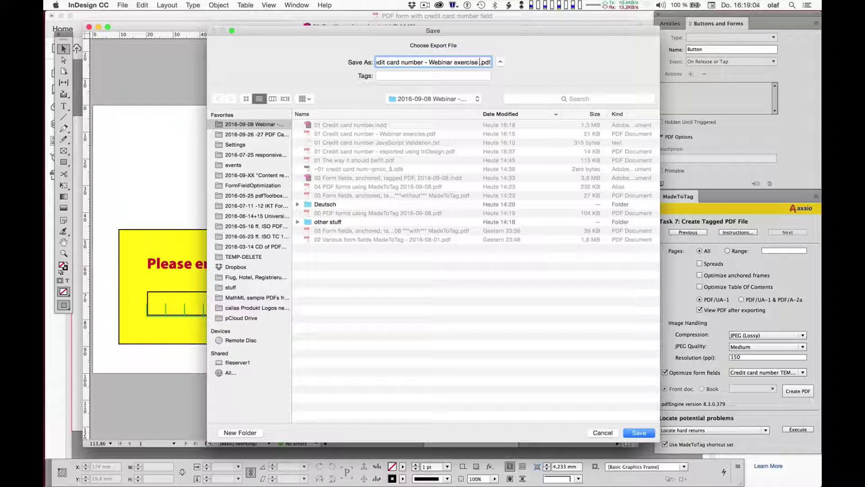
pyautogui.press('Return')
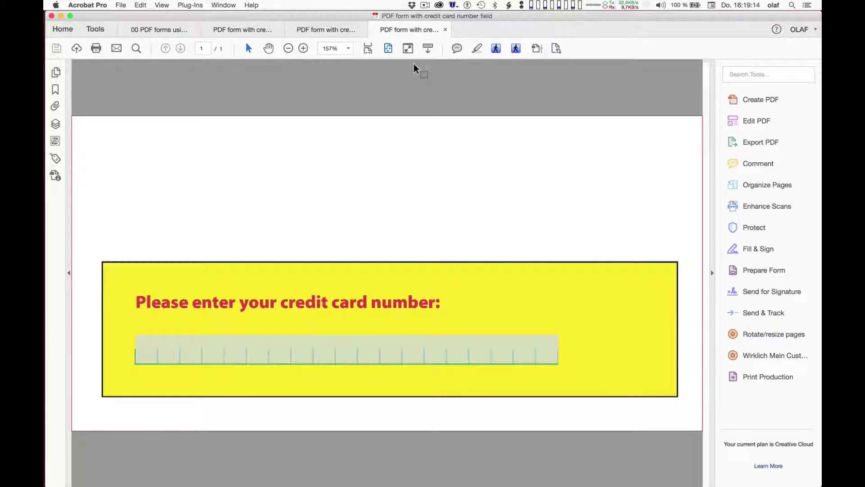
# Fill the comb field with a 16-digit test number by typing and pasting 1234- repeatedly
pyautogui.click(156, 346)
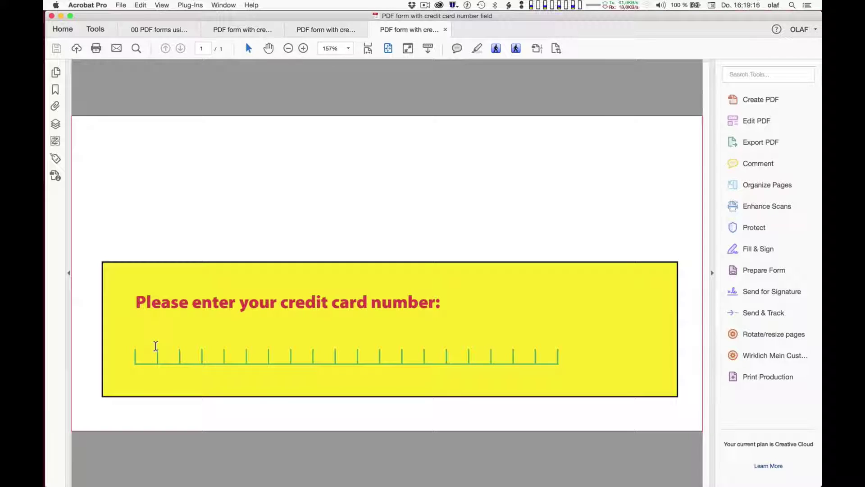
pyautogui.write('1234-')
pyautogui.press('super+a')
pyautogui.press('super+c')
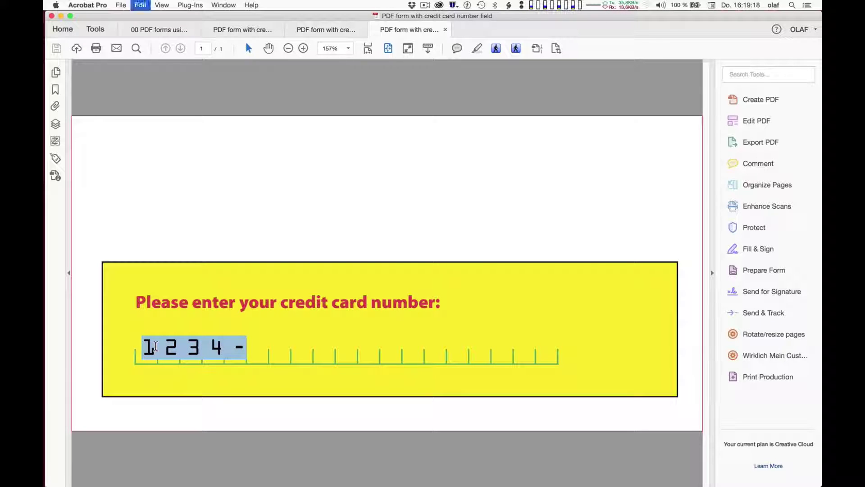
pyautogui.press('super+v')
pyautogui.press('super+v')
pyautogui.press('super+v')
pyautogui.press('super+v')
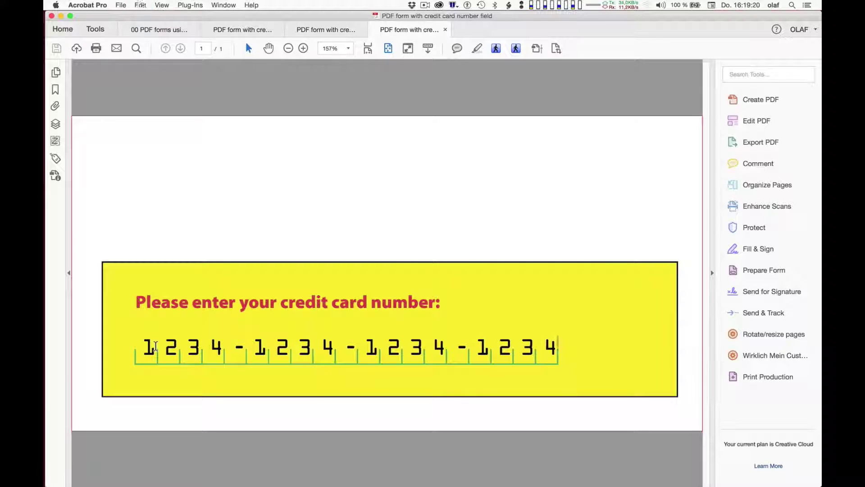
# Delete the first digit, leave the field, and dismiss the 16-digit validation warning
pyautogui.click(155, 345)
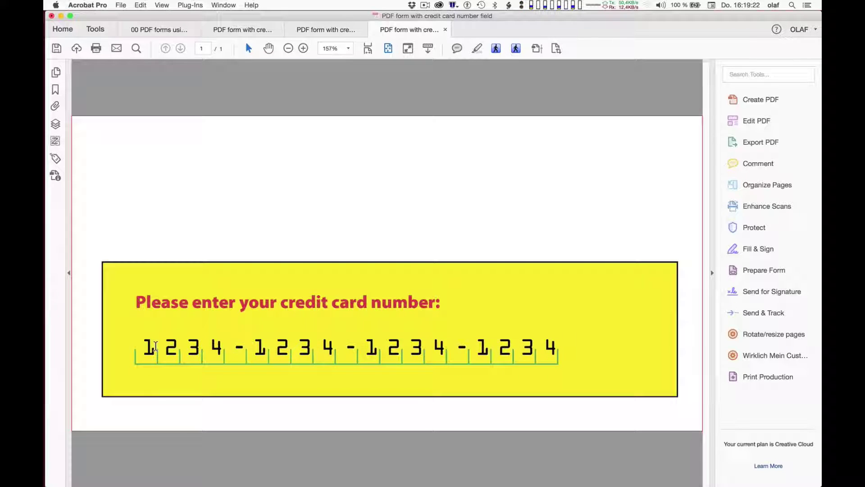
pyautogui.press('BackSpace')
pyautogui.press('Return')
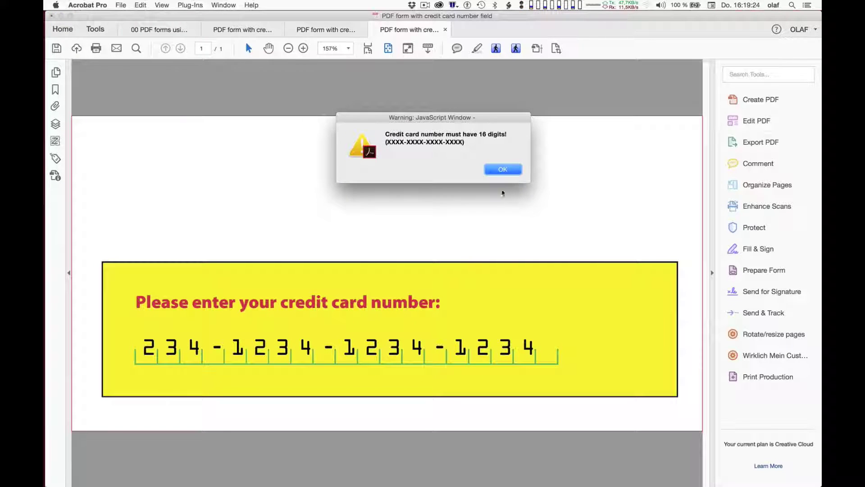
pyautogui.click(501, 170)
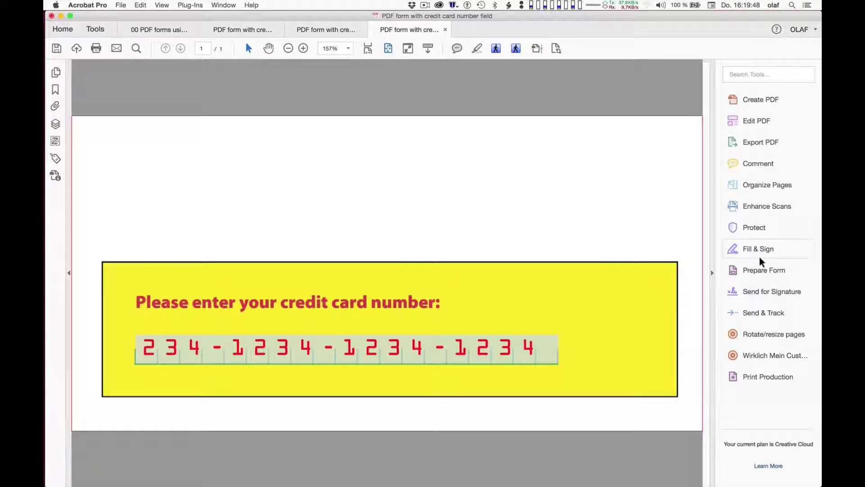
# Inspect the card number field's name in Acrobat's field properties, then return to InDesign
pyautogui.click(762, 270)
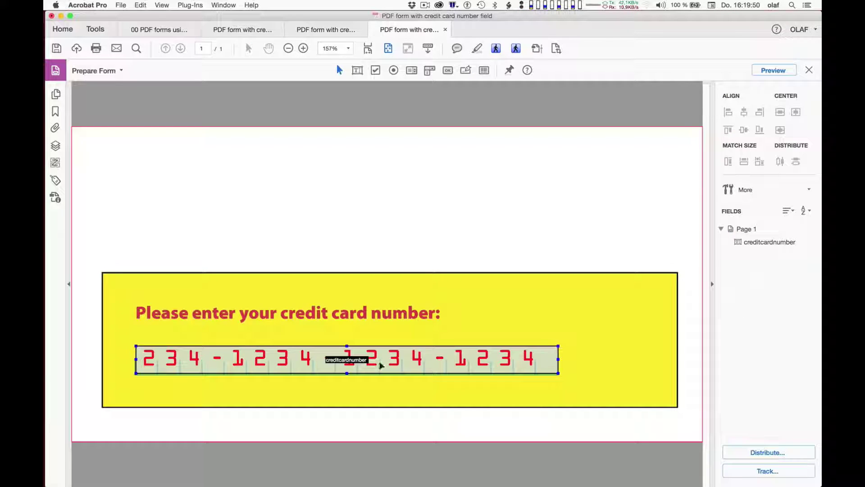
pyautogui.doubleClick(357, 364)
pyautogui.click(444, 44)
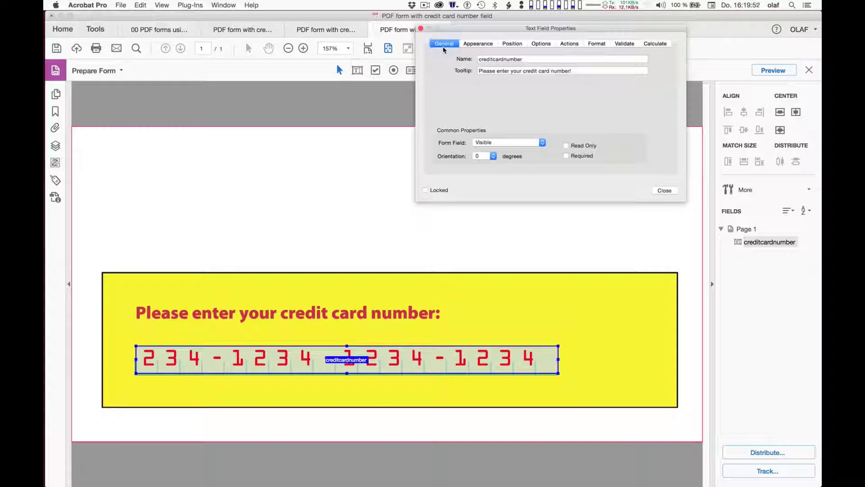
pyautogui.doubleClick(503, 59)
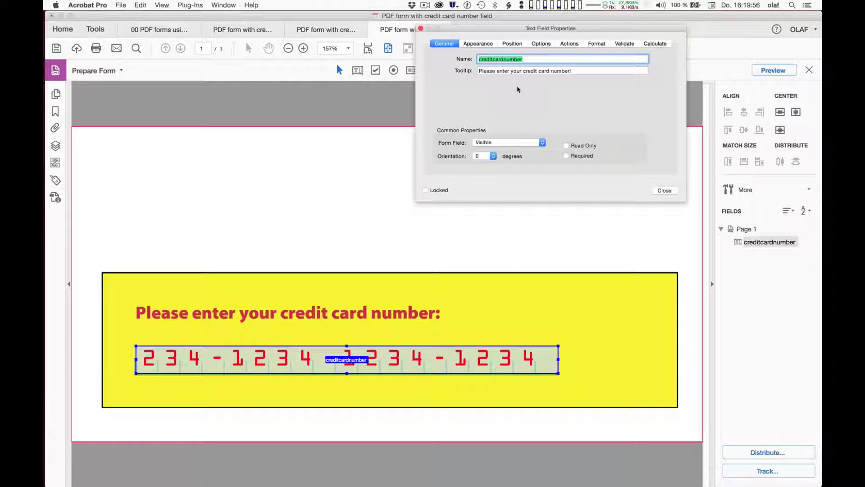
pyautogui.press('super+Tab')
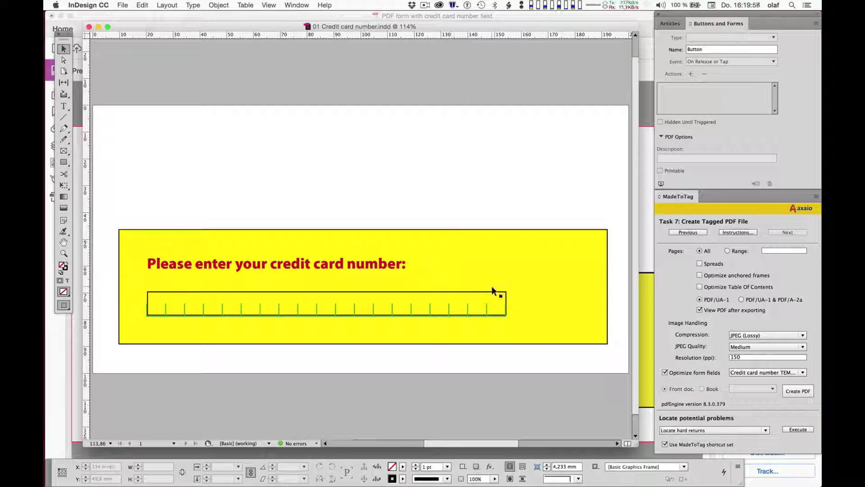
# Select the yellow credit-card frame and its inner creditcardnumber text field, then switch to Finder
pyautogui.click(496, 294)
pyautogui.click(496, 294)
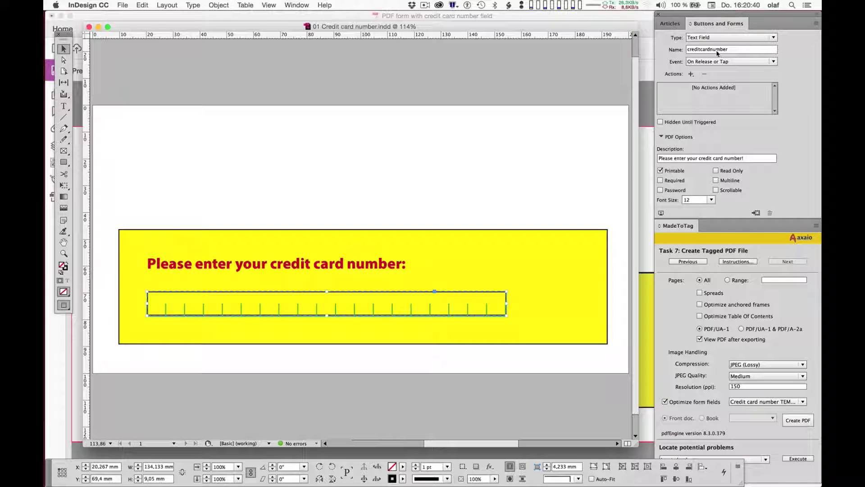
pyautogui.press('super+Tab')
pyautogui.press('super+Tab')
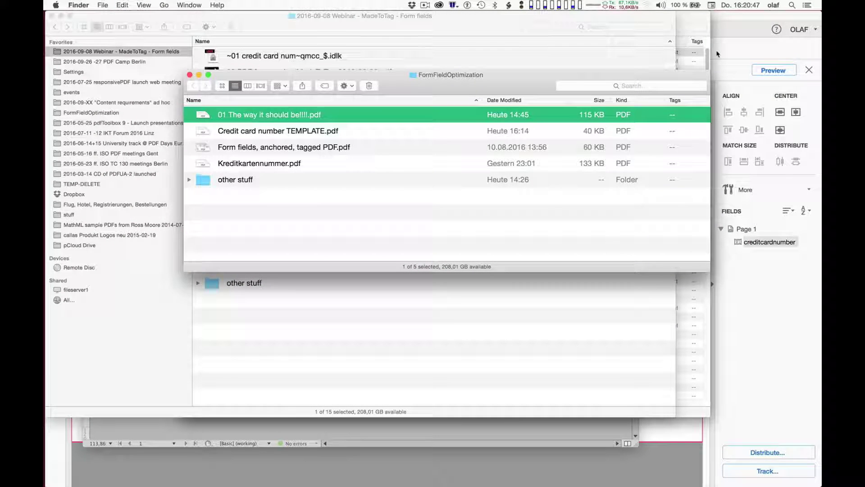
# Hide the webinar folder's sidebar and open the '02 Various form fields MadeToTag' PDF in Acrobat
pyautogui.press('super+grave')
pyautogui.press('super+alt+s')
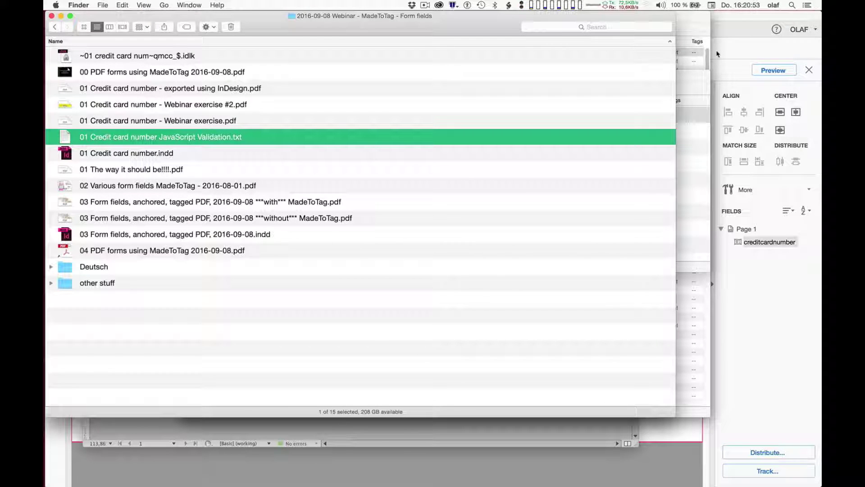
pyautogui.press('Down')
pyautogui.press('Down')
pyautogui.press('Down')
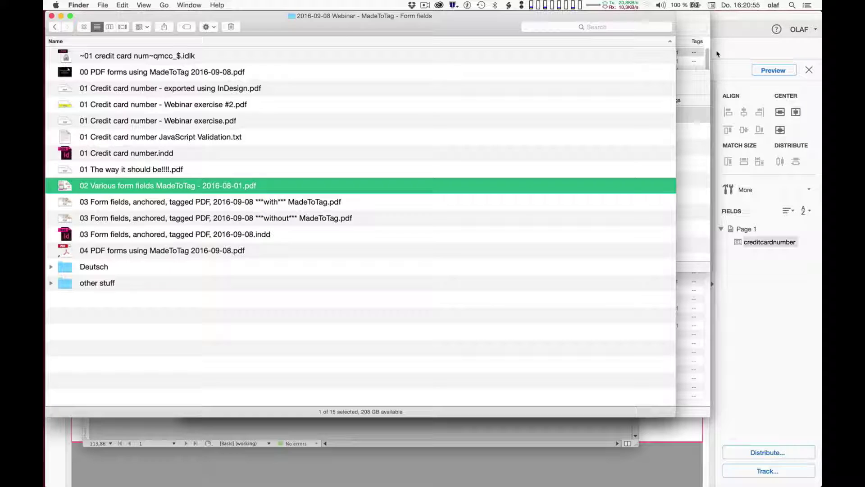
pyautogui.press('super+o')
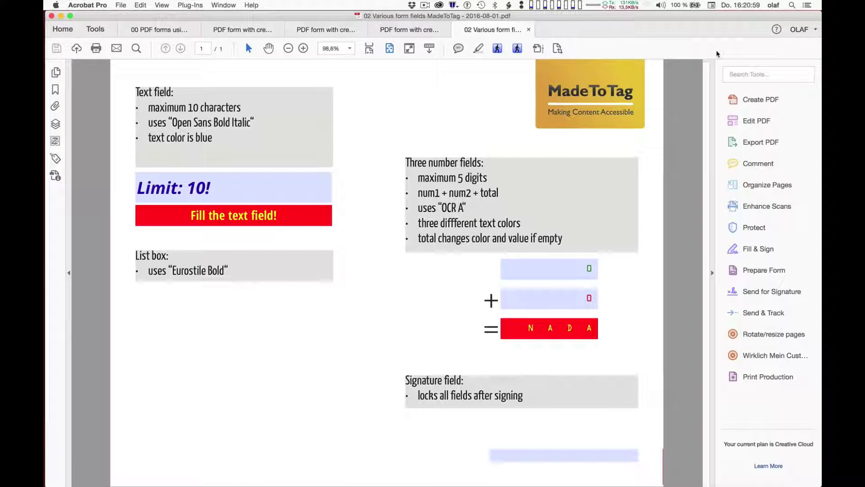
# Pick Maki in the list box, then clear and restore the 'Limit: 10!' text field
pyautogui.click(320, 308)
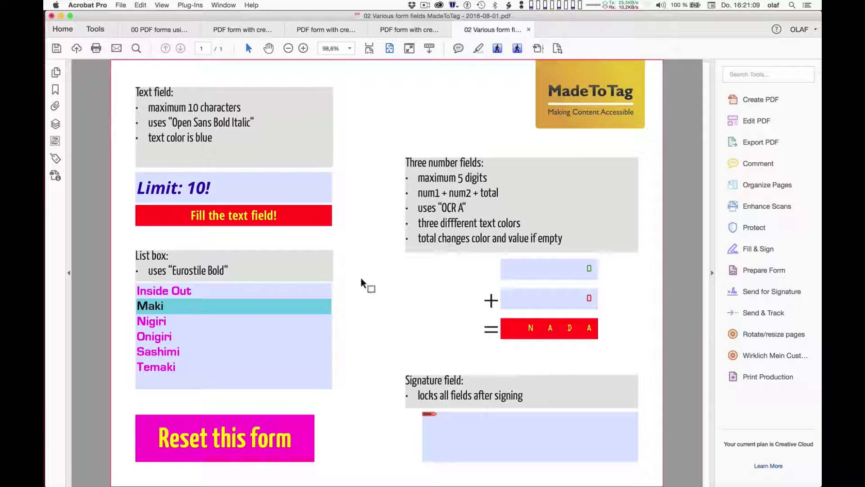
pyautogui.click(234, 191)
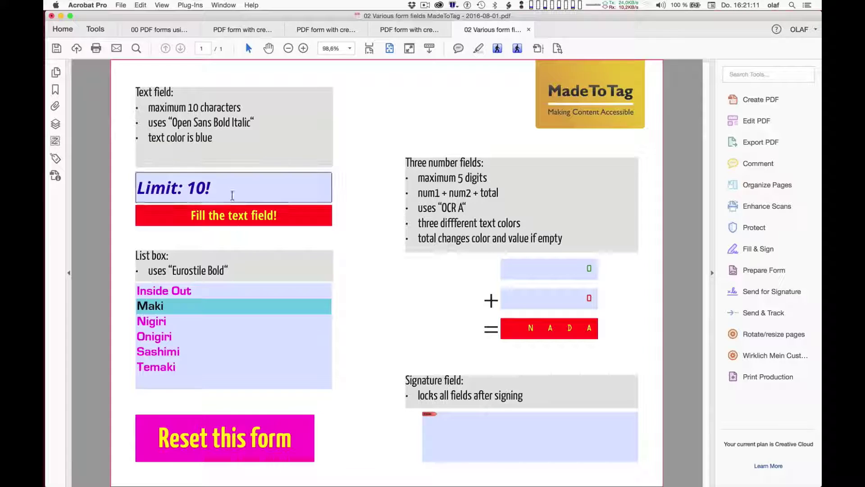
pyautogui.press('super+a')
pyautogui.press('BackSpace')
pyautogui.click(356, 217)
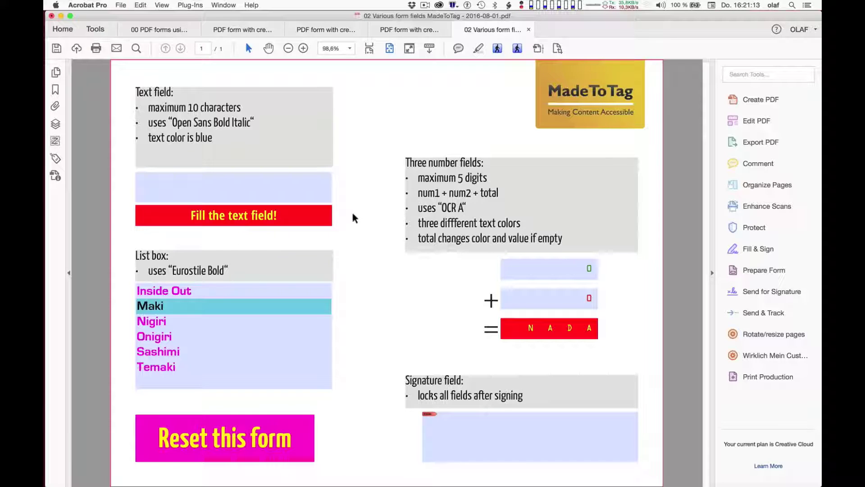
pyautogui.click(240, 220)
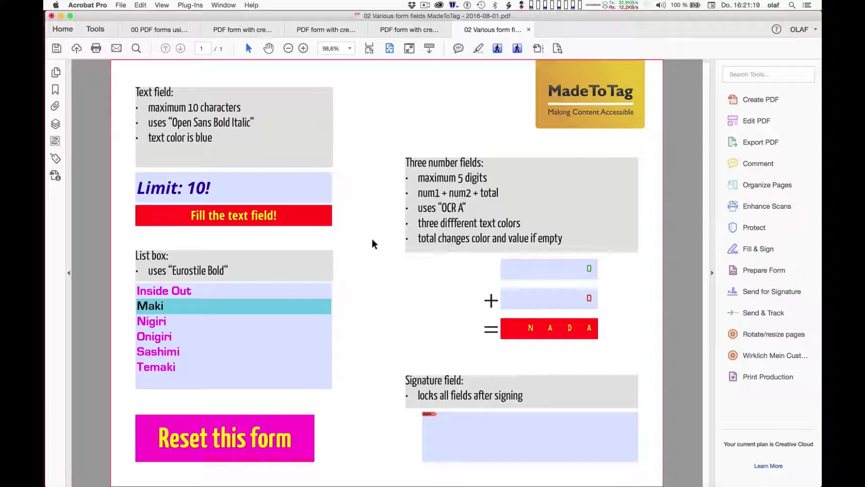
# Choose Nigiri, then Sashimi, then Temaki in the sushi list box
pyautogui.click(171, 325)
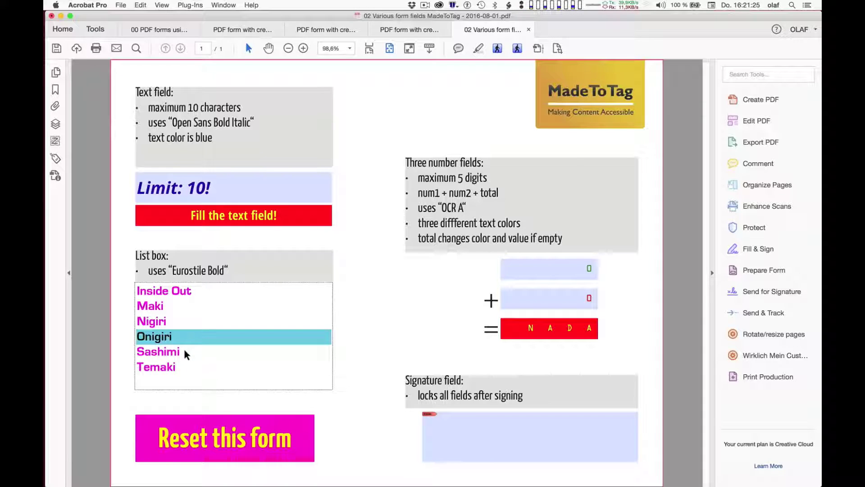
pyautogui.click(186, 355)
pyautogui.click(186, 366)
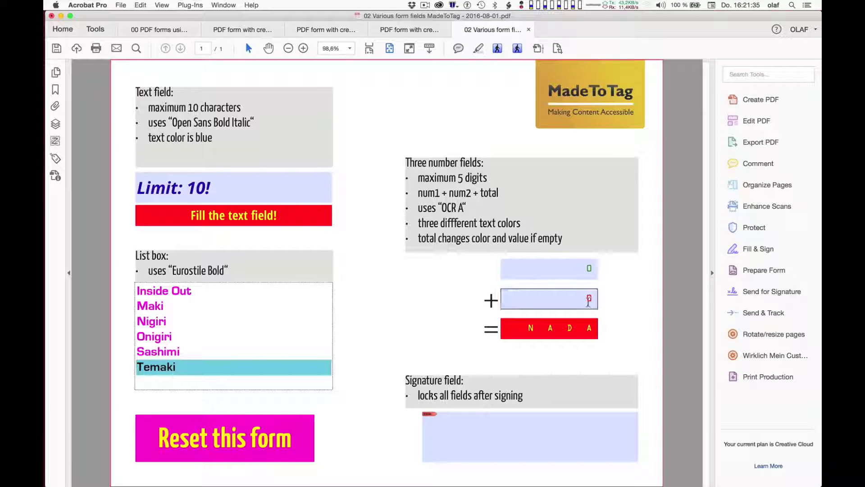
# Enter 1 and -1 in the number fields so they show 10 and -10, total NADA
pyautogui.click(582, 268)
pyautogui.write('1')
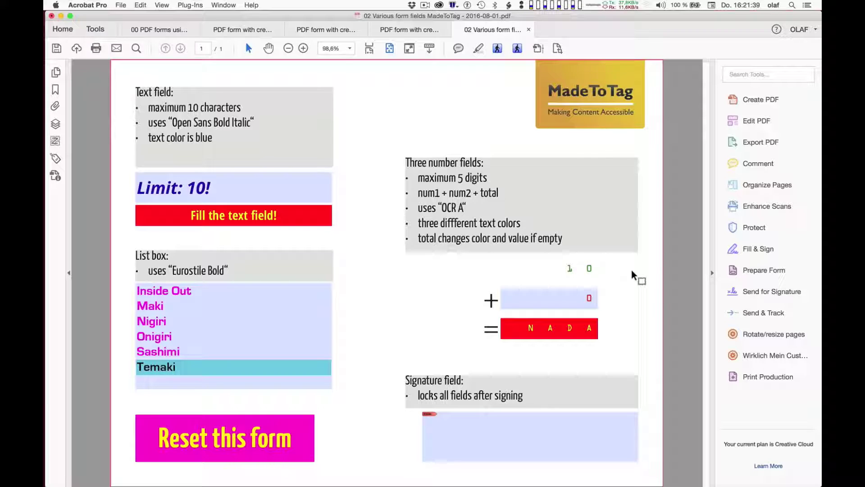
pyautogui.press('Tab')
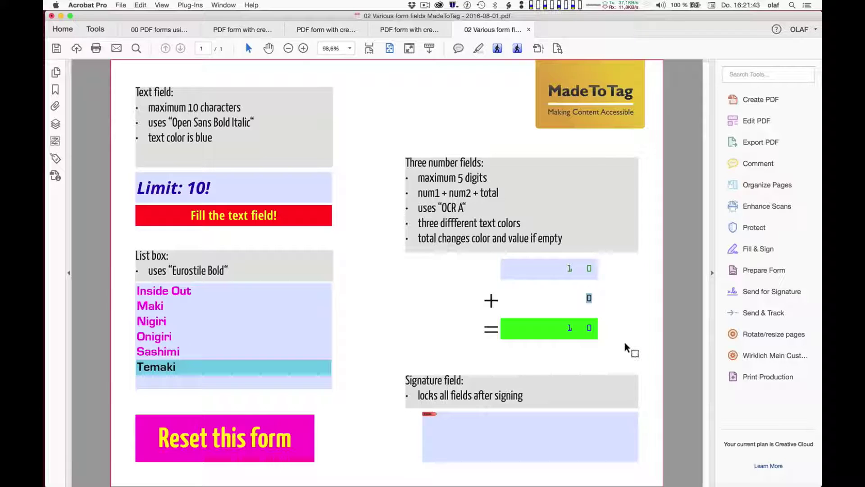
pyautogui.click(583, 296)
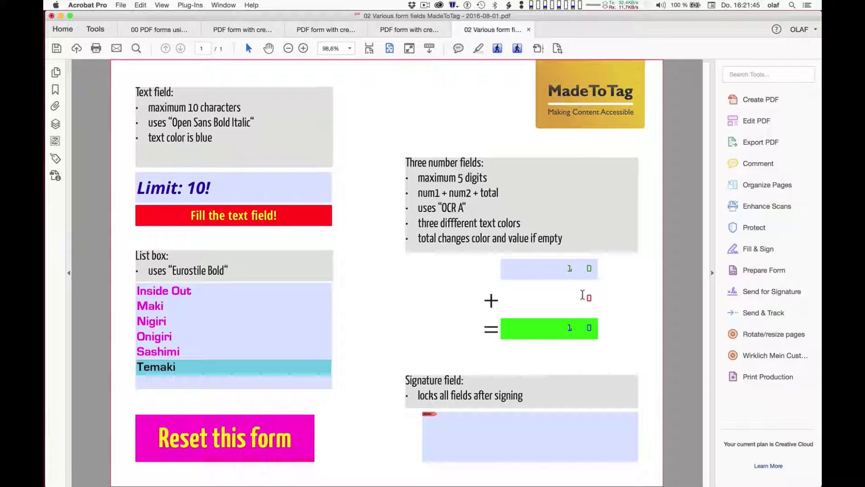
pyautogui.write('-1')
pyautogui.press('Return')
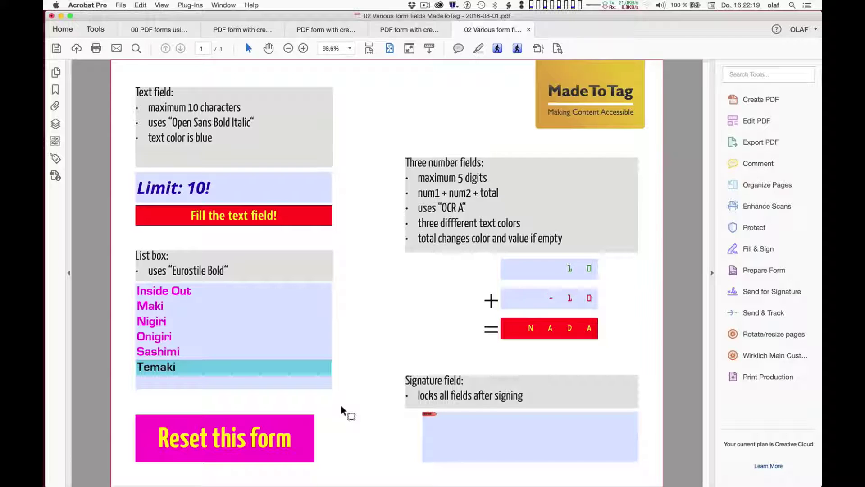
pyautogui.press('super+Tab')
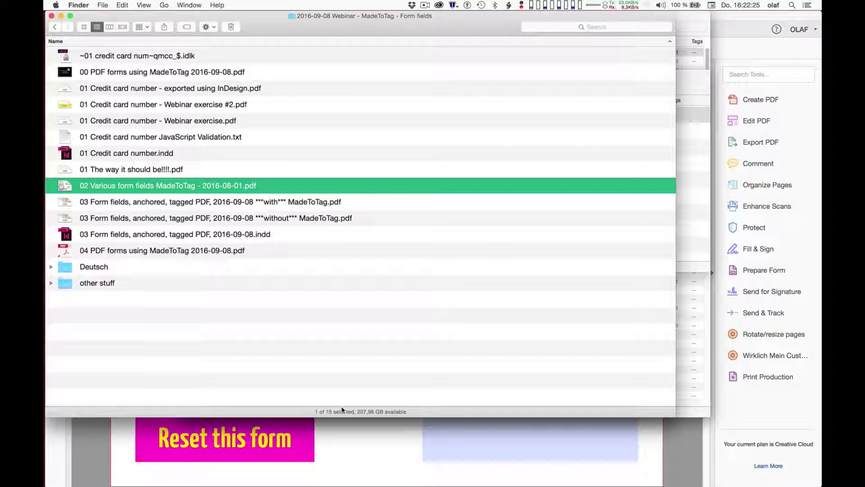
# Open '03 Form fields, anchored, tagged PDF, 2016-09-08.indd' in InDesign and hide all panels
pyautogui.press('Down')
pyautogui.press('Down')
pyautogui.press('Down')
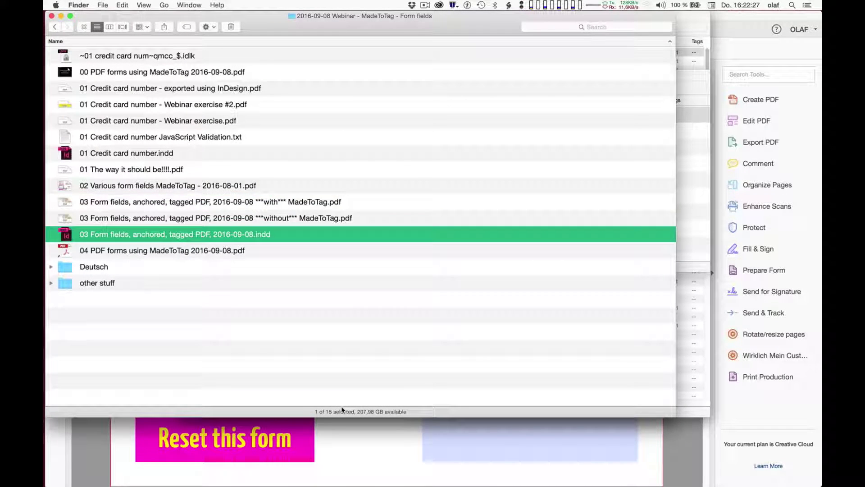
pyautogui.press('super+o')
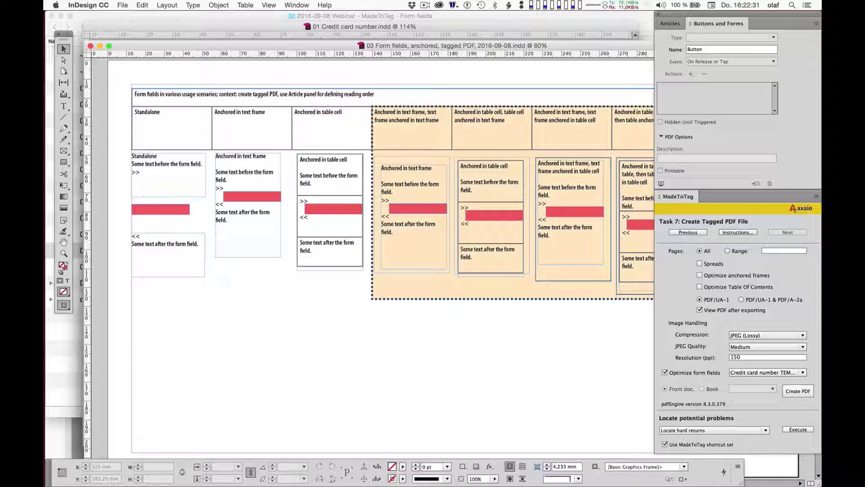
pyautogui.press('Tab')
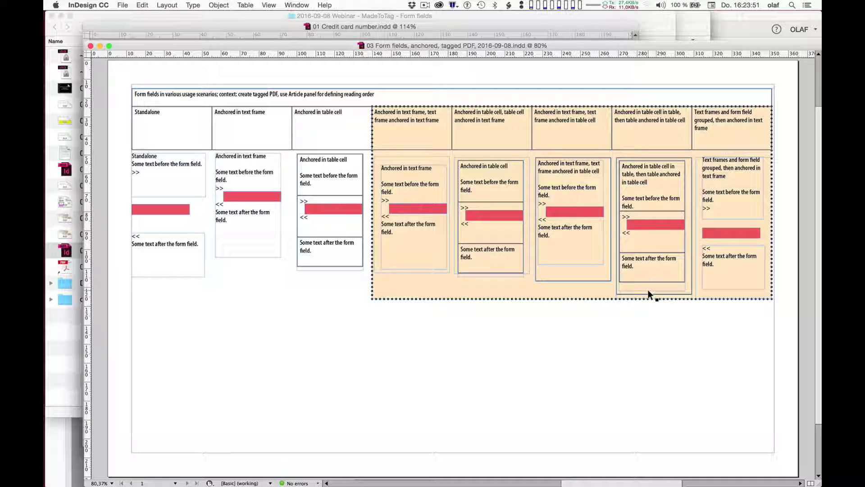
pyautogui.press('super+Tab')
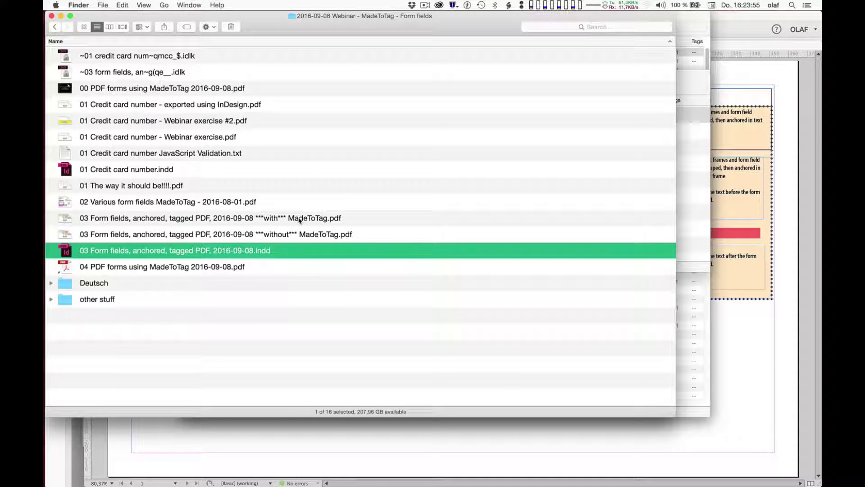
# Load the ***without*** MadeToTag PDF into pdfToolbox and find mytextfield1 in its tag report
pyautogui.moveTo(308, 234); pyautogui.dragTo(515, 251)
pyautogui.press('super+Tab')
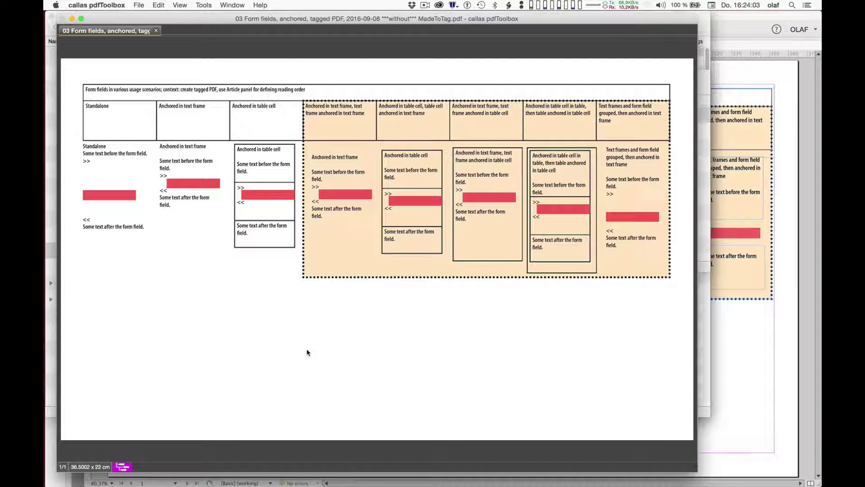
pyautogui.click(125, 466)
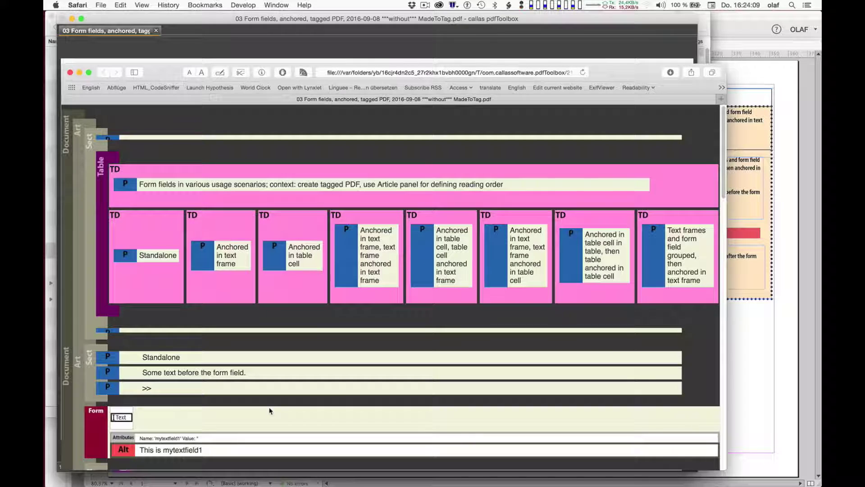
pyautogui.scroll(-5, 269, 407)
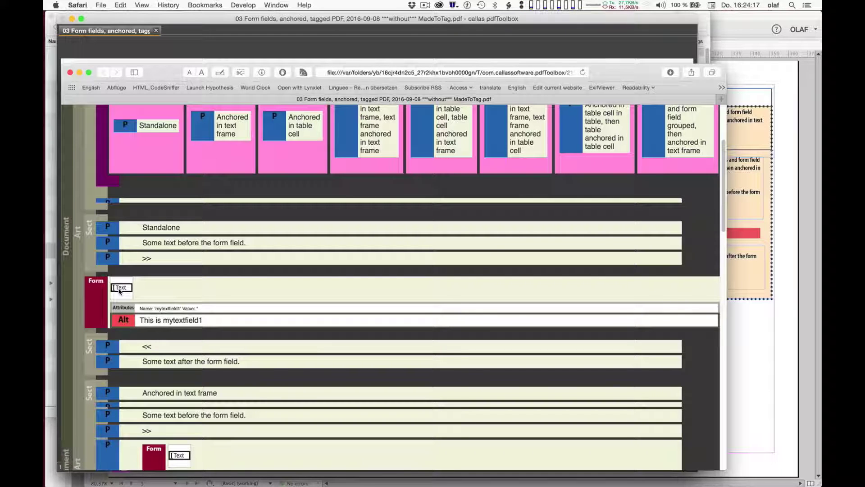
pyautogui.scroll(-3, 121, 292)
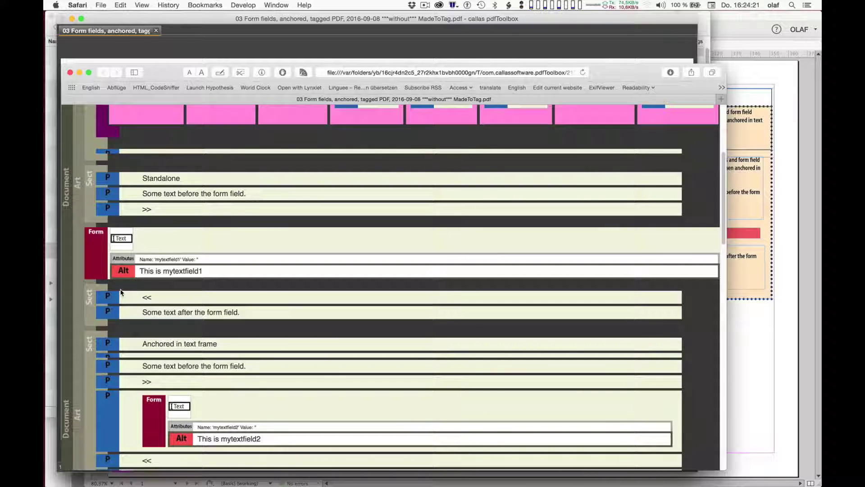
pyautogui.doubleClick(176, 272)
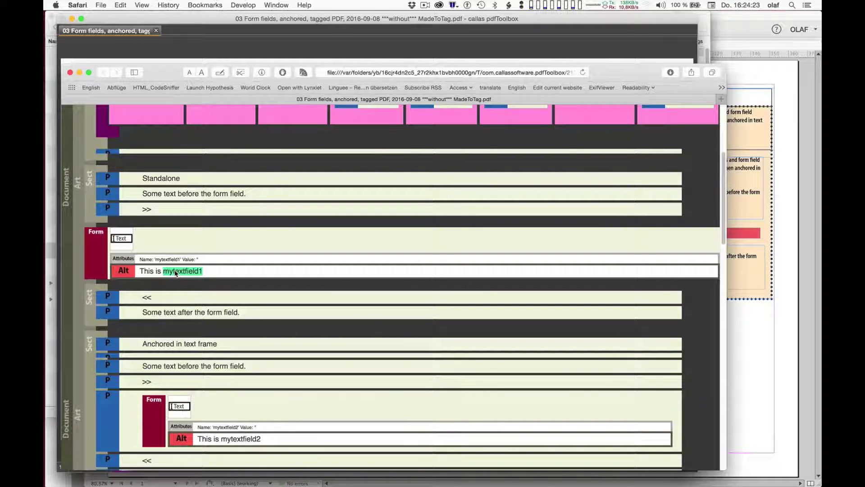
# Scroll through the rest of the tag structure report and enlarge its text
pyautogui.scroll(-10, 311, 316)
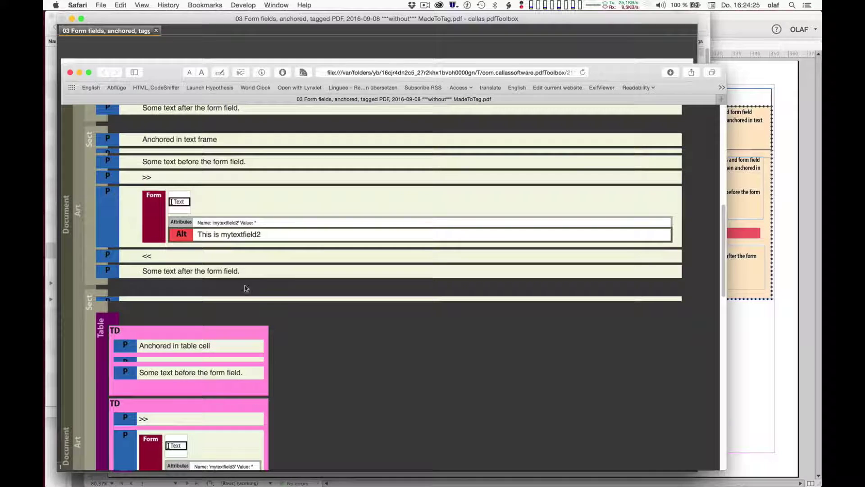
pyautogui.moveTo(244, 230)
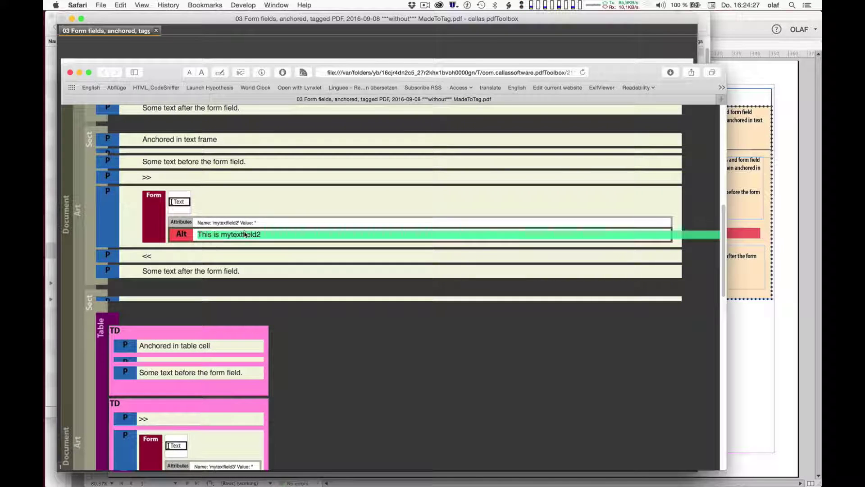
pyautogui.scroll(-7, 244, 232)
pyautogui.scroll(-1, 245, 234)
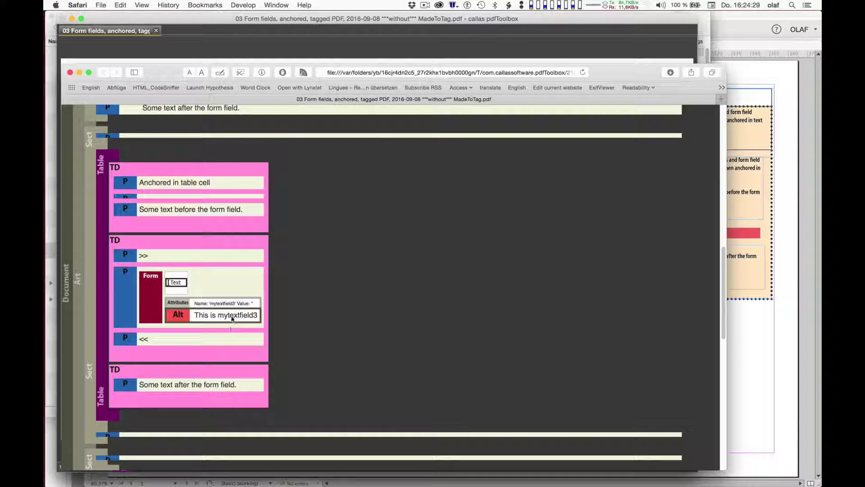
pyautogui.scroll(-1, 234, 320)
pyautogui.scroll(-7, 233, 319)
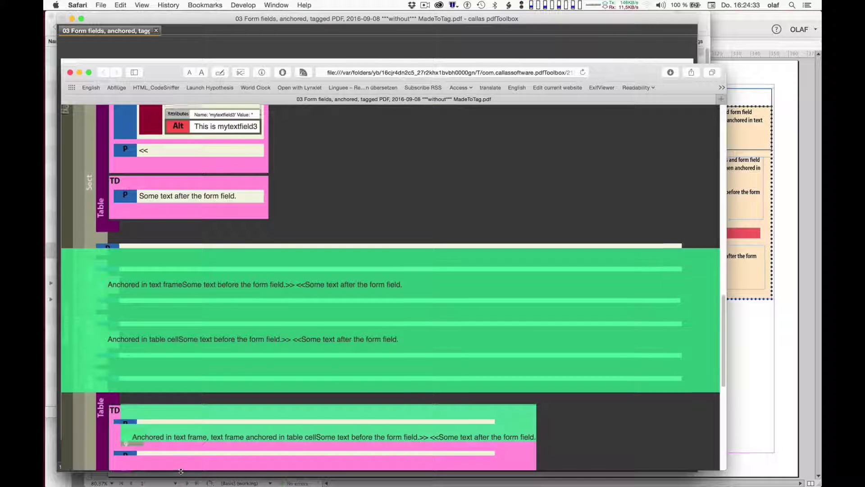
pyautogui.scroll(-1, 176, 451)
pyautogui.scroll(-2, 181, 471)
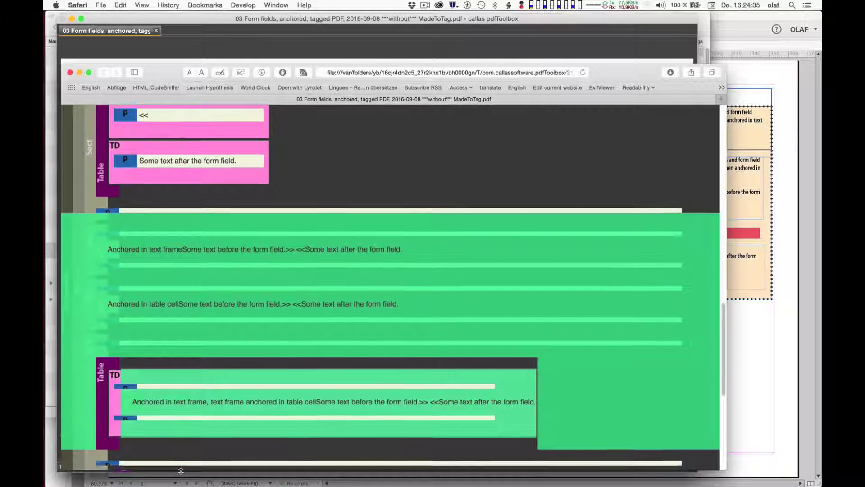
pyautogui.scroll(-10, 241, 416)
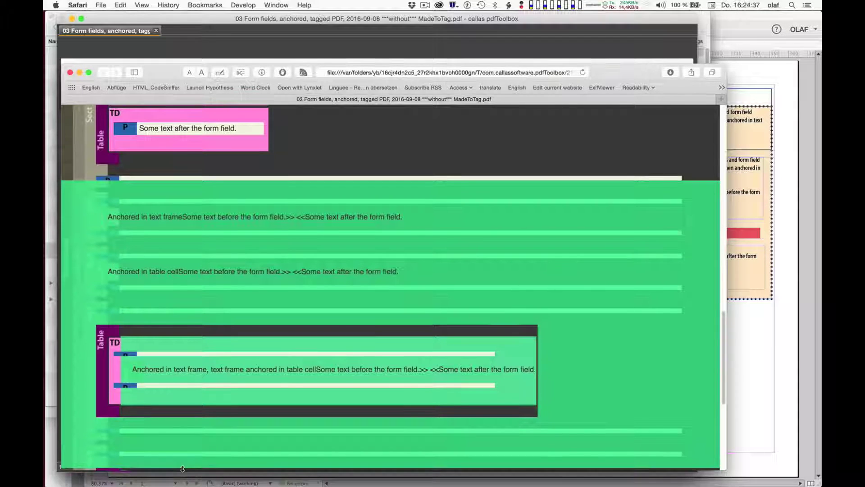
pyautogui.scroll(-3, 241, 417)
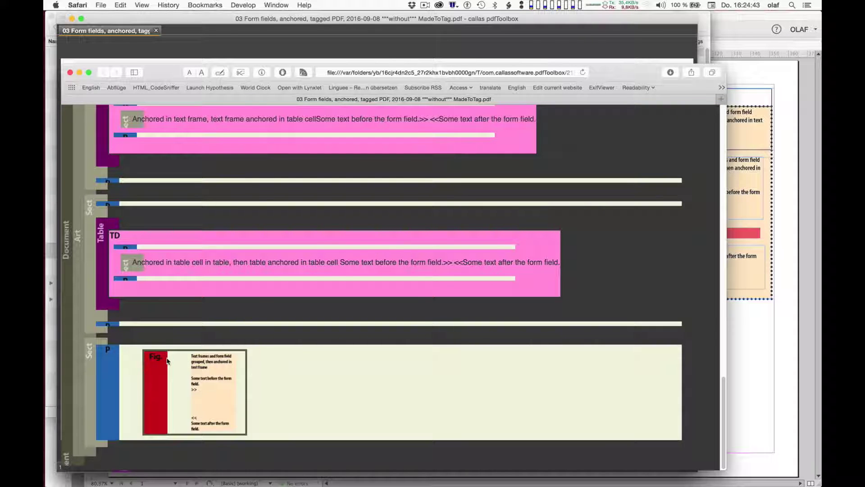
pyautogui.press('super+equal')
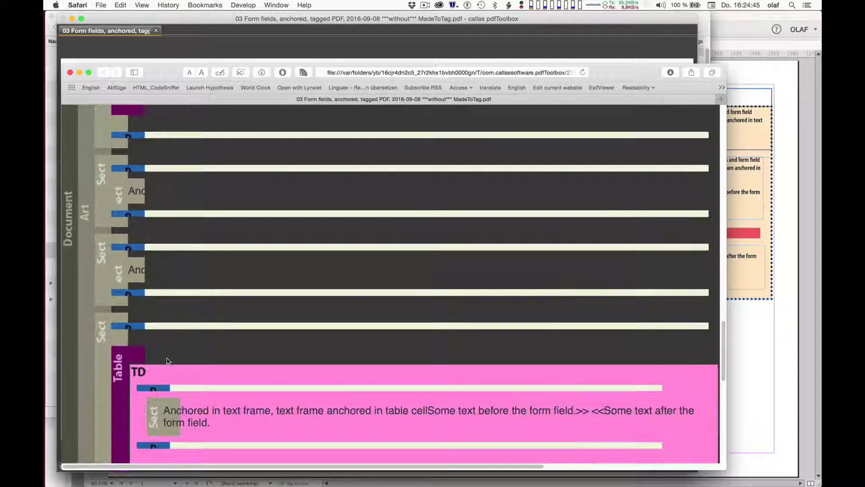
pyautogui.scroll(-10, 167, 360)
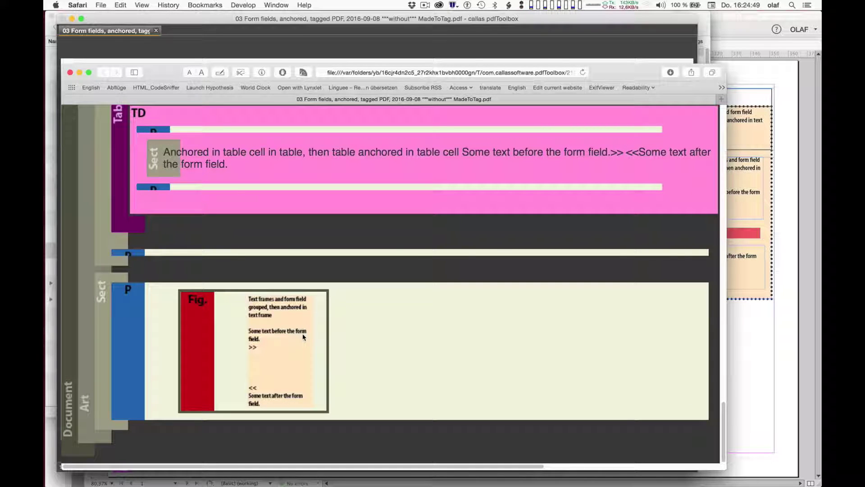
pyautogui.press('super+Tab')
pyautogui.press('super+Tab')
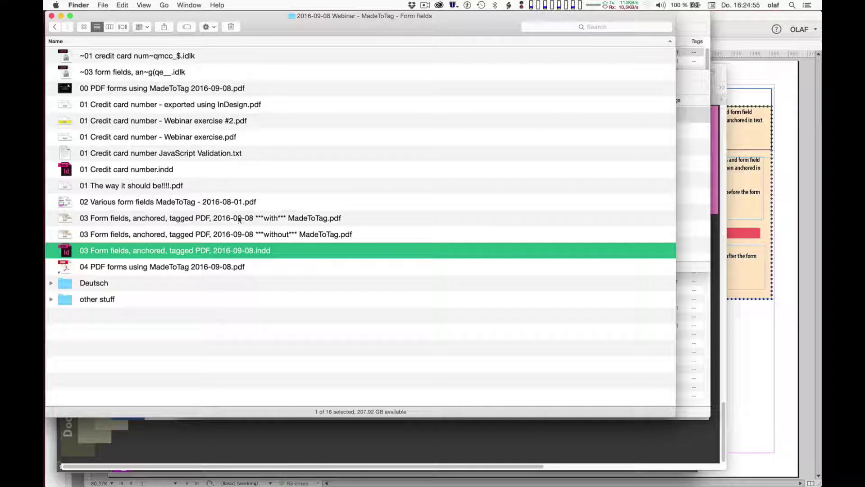
# Load the ***with*** MadeToTag PDF into pdfToolbox and show its tag structure report
pyautogui.press('super+Tab')
pyautogui.moveTo(222, 218); pyautogui.dragTo(272, 244)
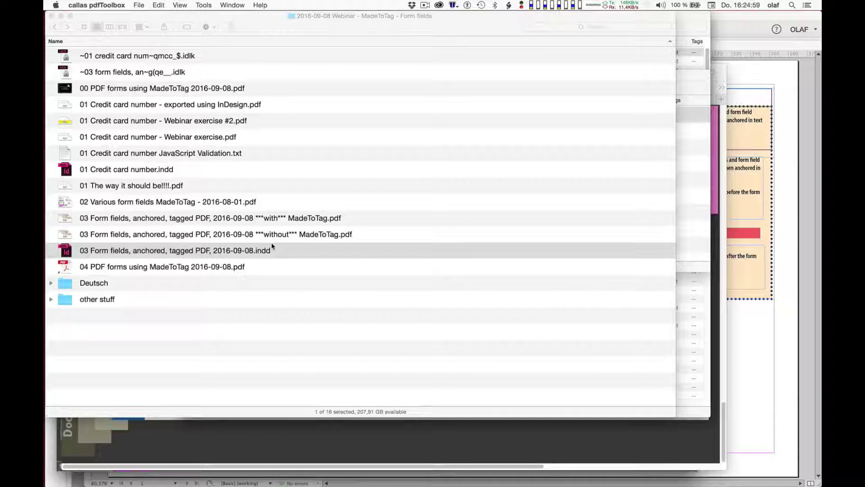
pyautogui.press('super+Tab')
pyautogui.press('super+shift+Tab')
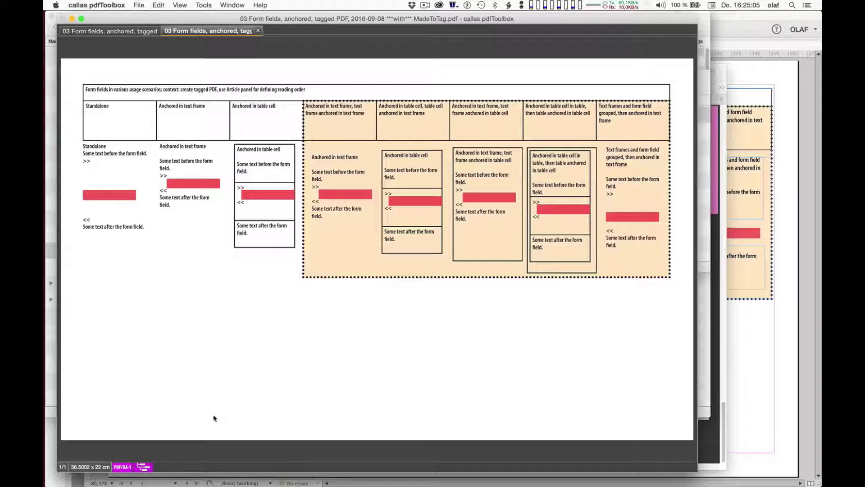
pyautogui.click(145, 467)
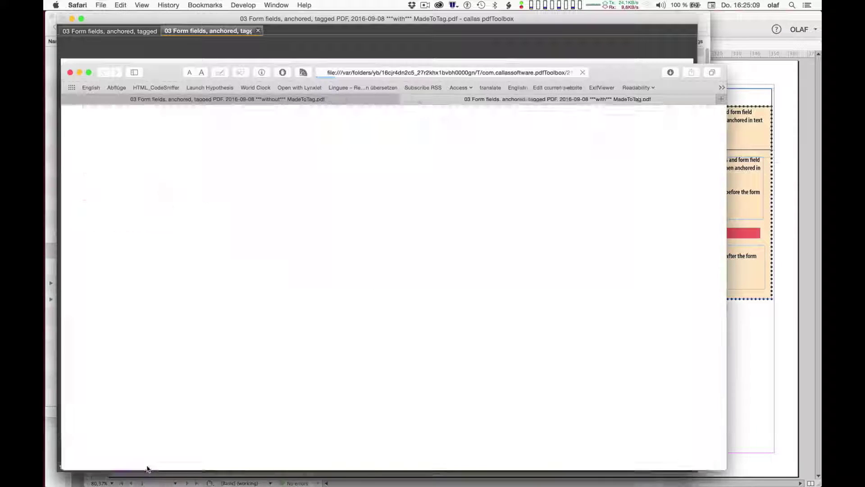
pyautogui.scroll(-4, 270, 384)
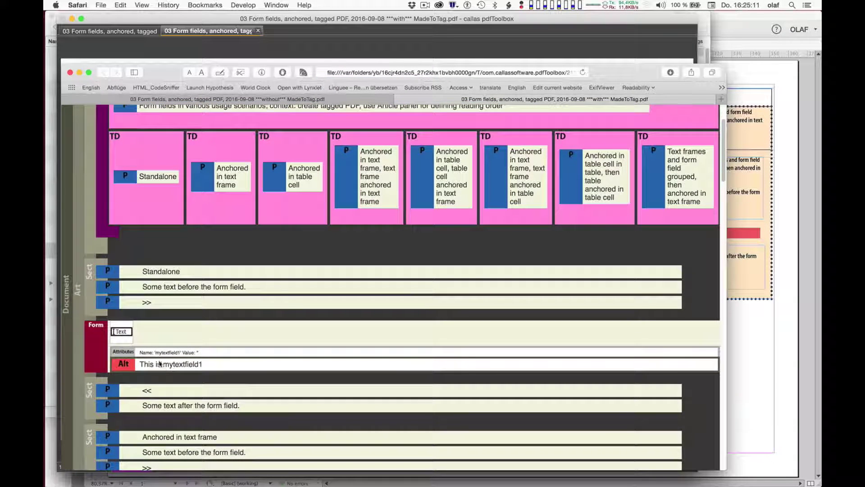
# Highlight mytextfield1 through mytextfield4 in the Form elements' Alt text
pyautogui.doubleClick(163, 364)
pyautogui.scroll(-15, 163, 364)
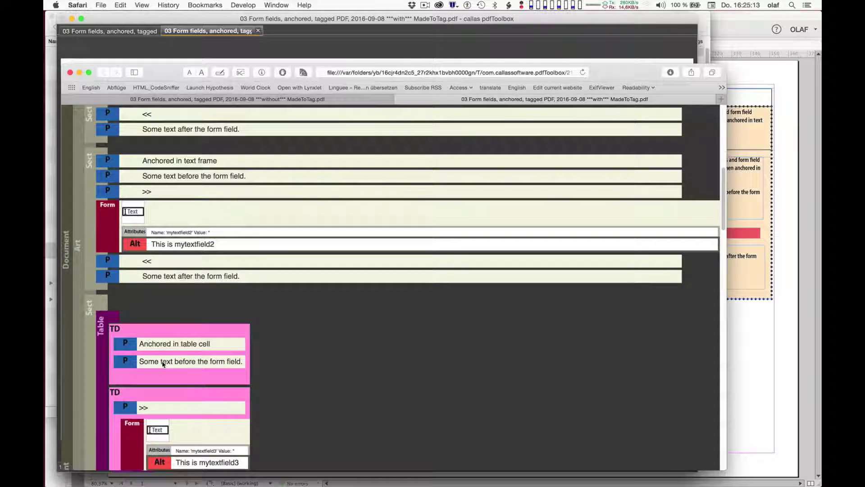
pyautogui.doubleClick(191, 245)
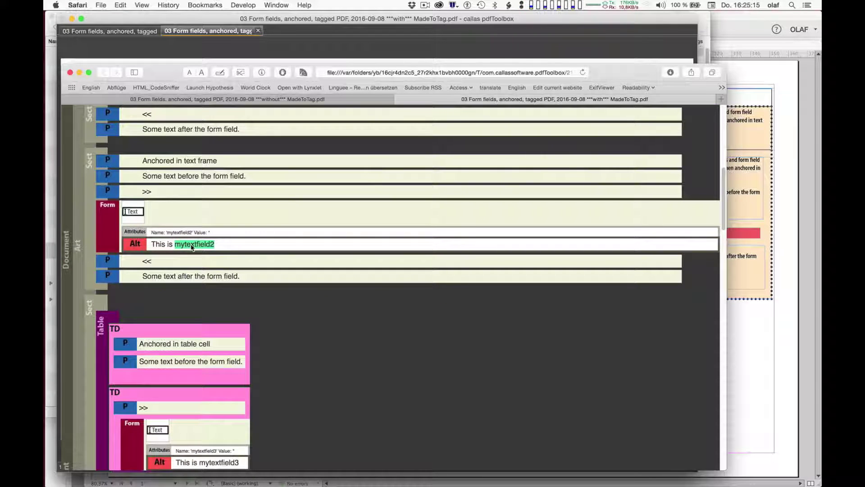
pyautogui.scroll(-8, 191, 246)
pyautogui.scroll(-2, 191, 247)
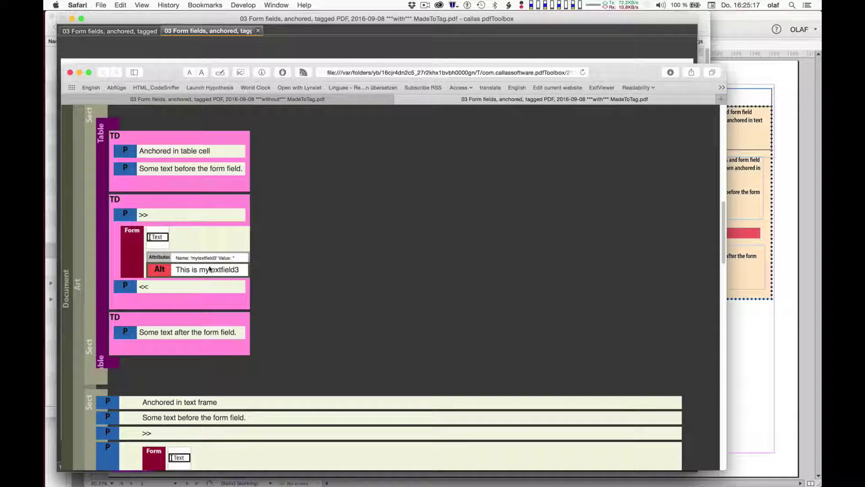
pyautogui.doubleClick(211, 270)
pyautogui.scroll(-8, 328, 391)
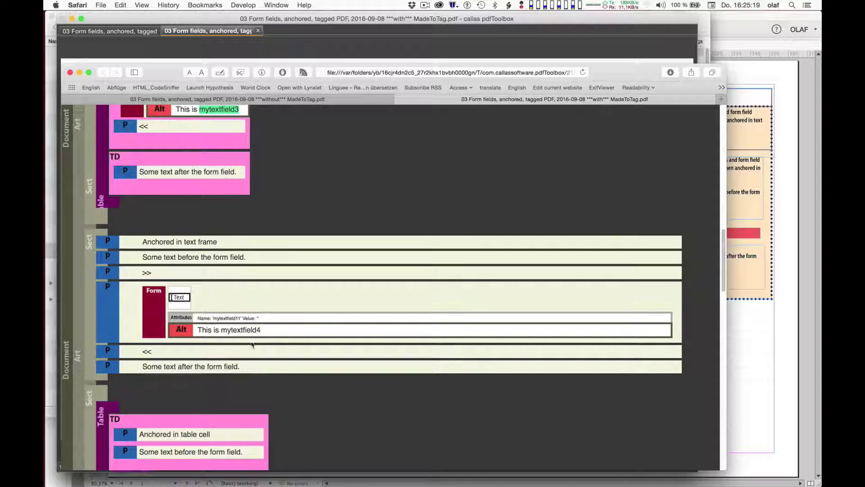
pyautogui.doubleClick(247, 330)
# Highlight mytextfield5, mytextfield7 and mytextfield8 in the Alt text further down the report
pyautogui.scroll(-4, 324, 351)
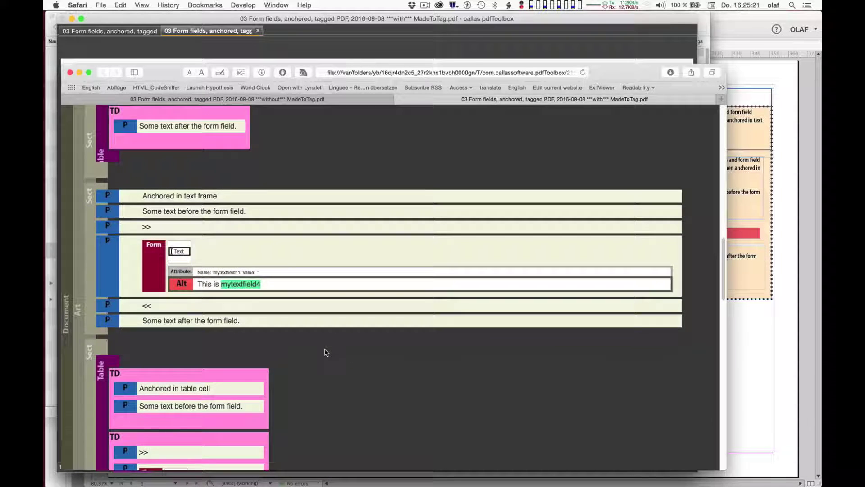
pyautogui.scroll(-6, 326, 351)
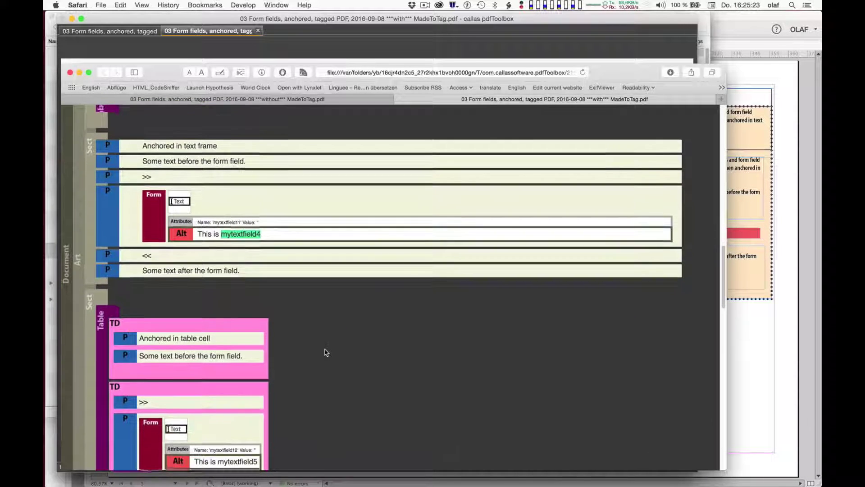
pyautogui.scroll(-1, 327, 352)
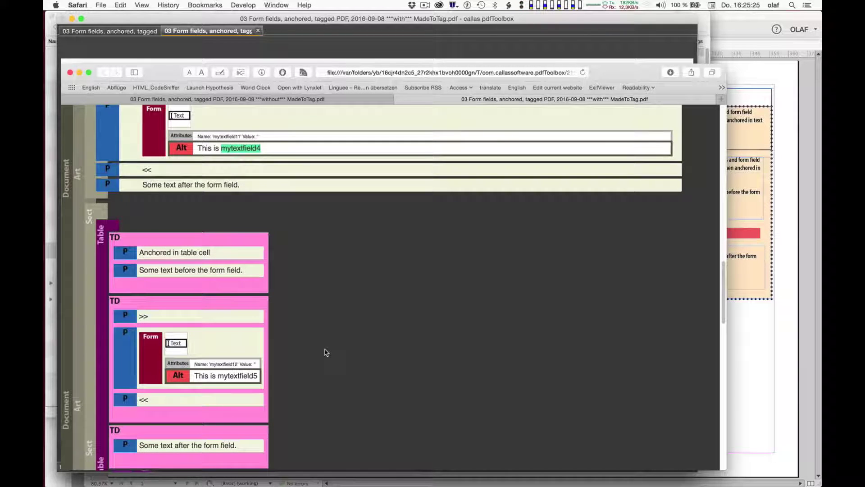
pyautogui.scroll(-3, 326, 352)
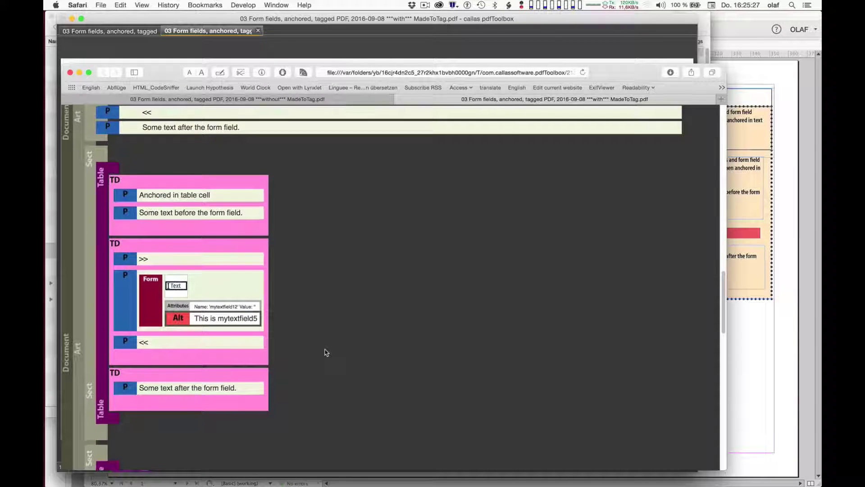
pyautogui.doubleClick(234, 319)
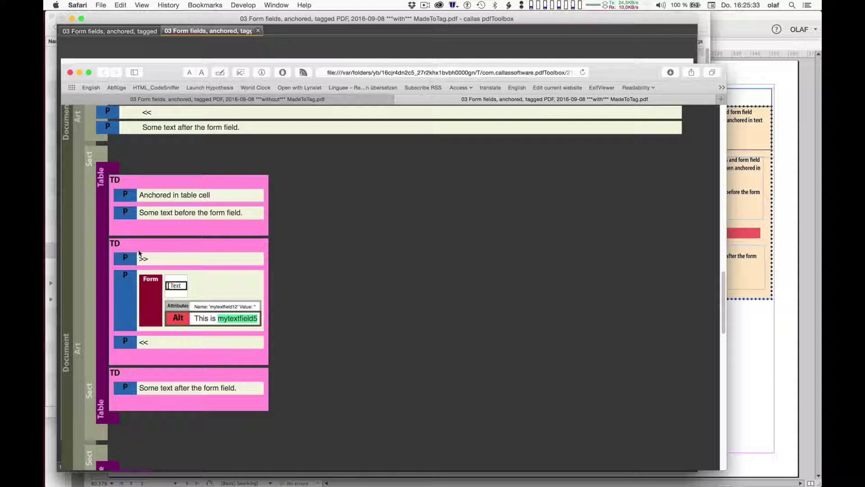
pyautogui.scroll(-10, 140, 254)
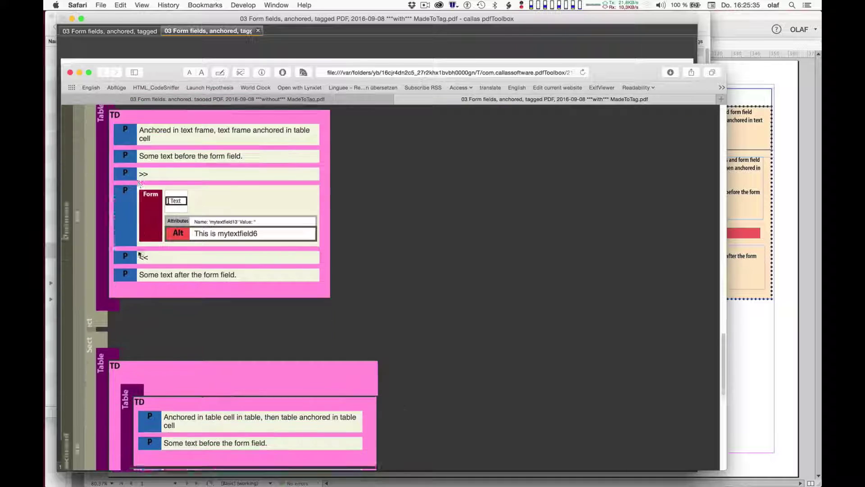
pyautogui.scroll(-10, 139, 182)
pyautogui.doubleClick(268, 294)
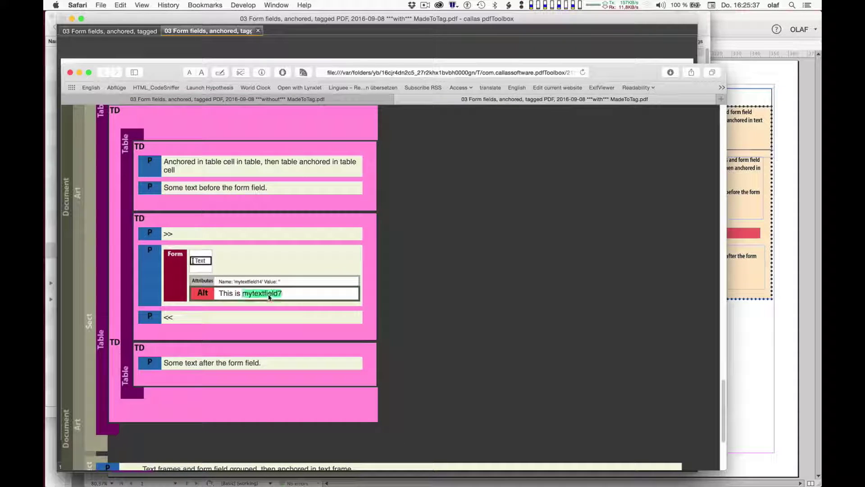
pyautogui.click(269, 297)
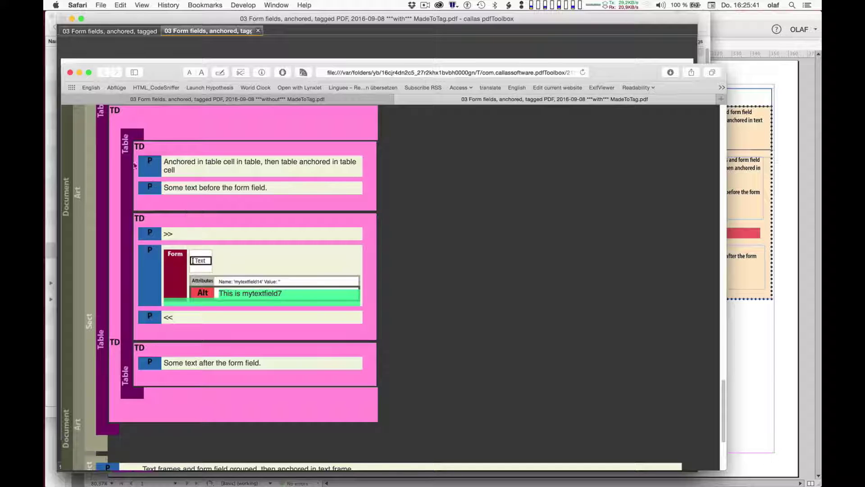
pyautogui.scroll(2, 134, 165)
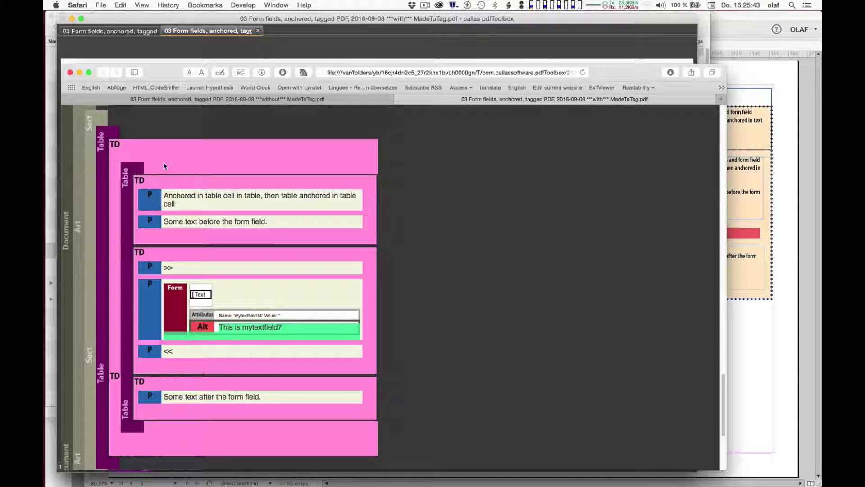
pyautogui.scroll(-9, 203, 224)
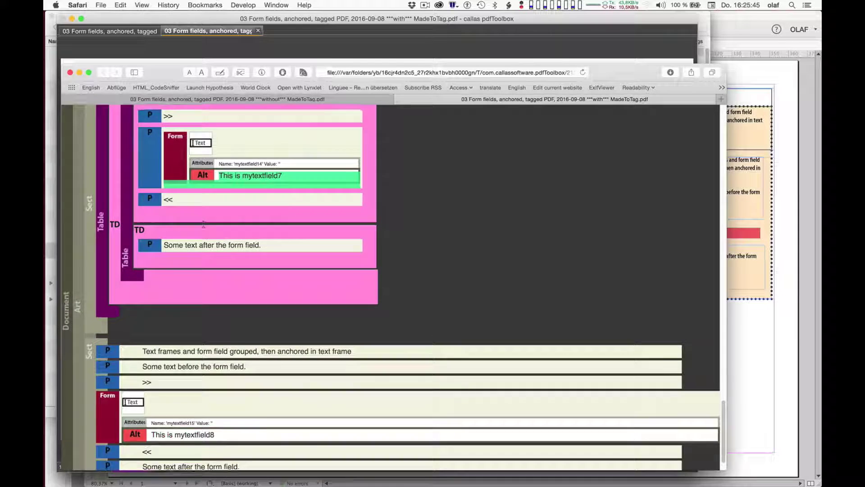
pyautogui.scroll(-2, 203, 224)
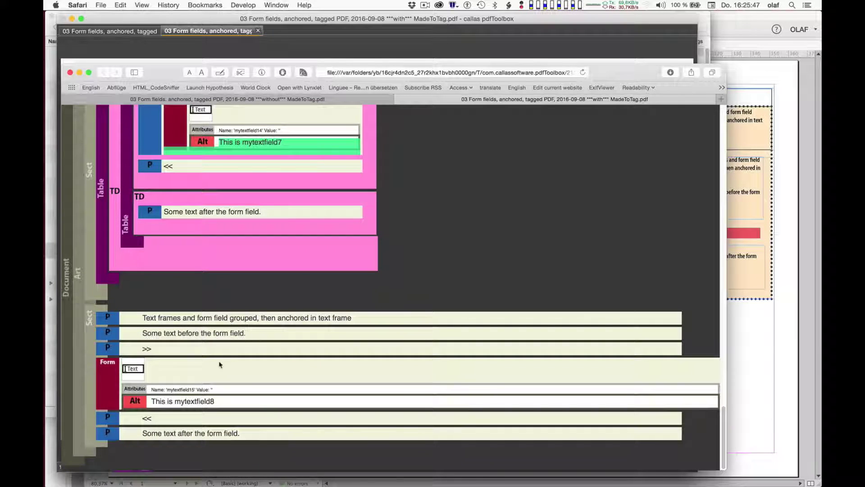
pyautogui.doubleClick(197, 402)
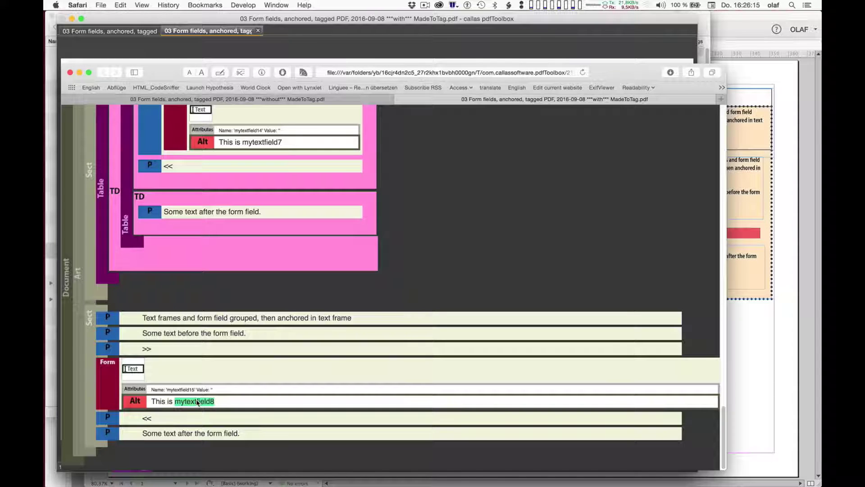
pyautogui.press('super+Tab')
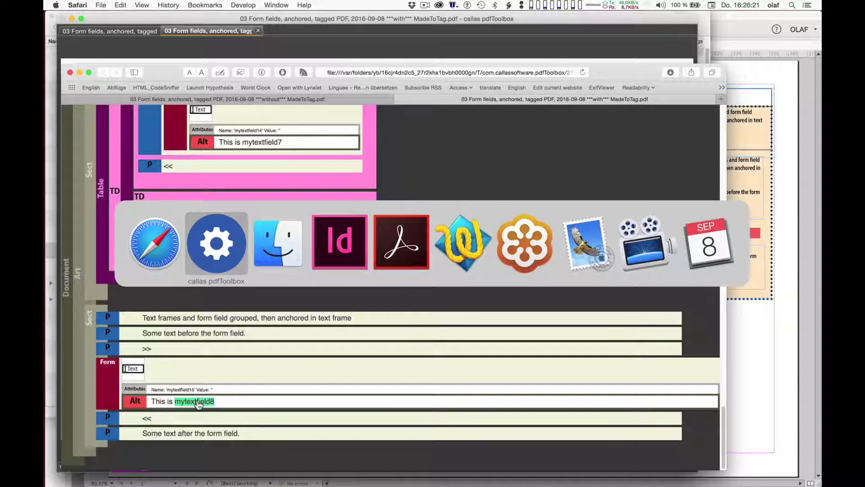
# Return via Finder to Acrobat Pro's '02 Various form fields' form showing Temaki and NADA
pyautogui.press('super+Tab')
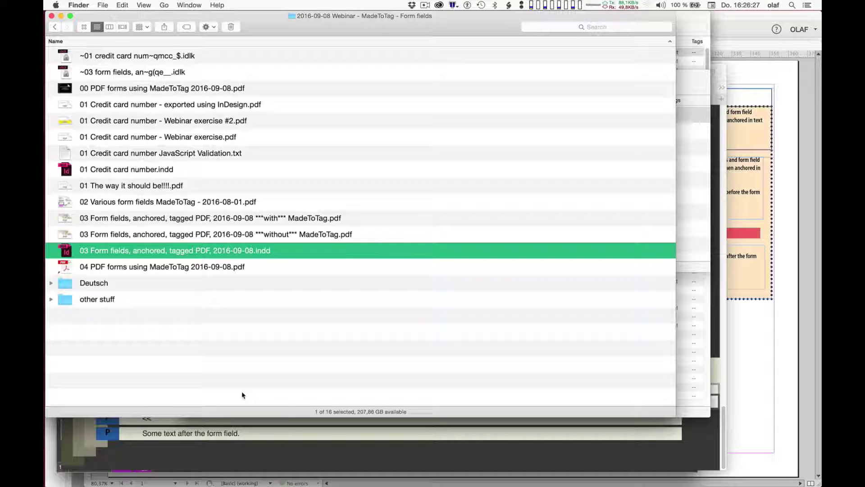
pyautogui.press('super+Tab')
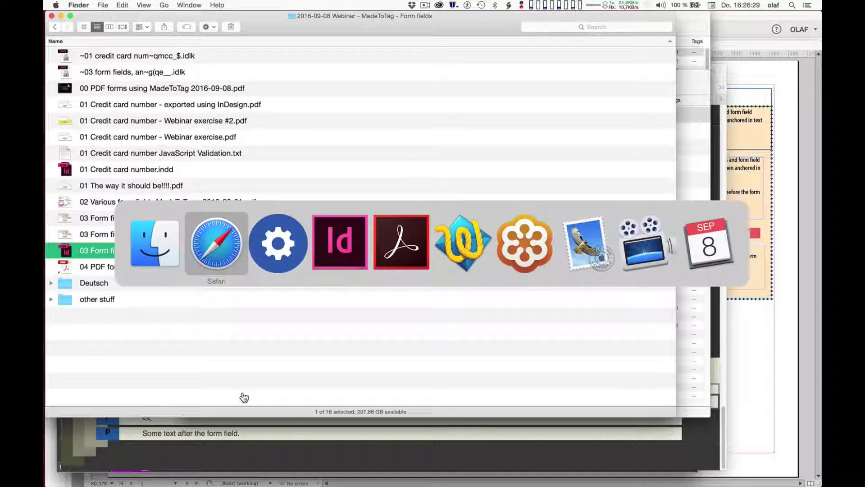
pyautogui.press('super+Tab')
pyautogui.press('super+Tab')
pyautogui.press('super+Tab')
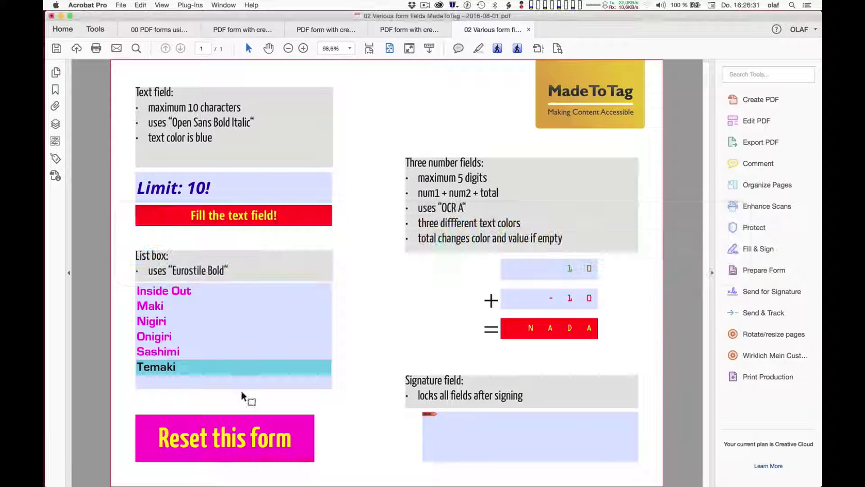